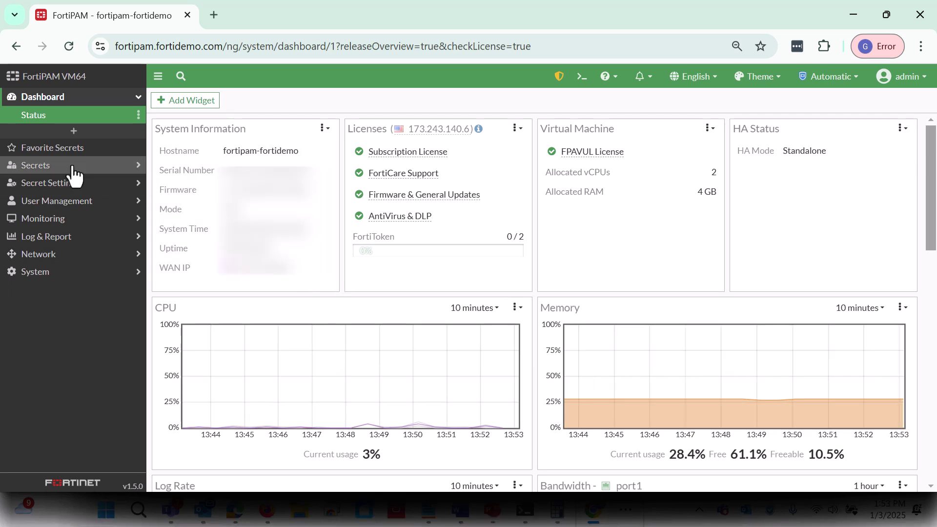
# - View the Targets page under Secrets, then open the Secrets list of five stored secrets
pyautogui.click(72, 167)
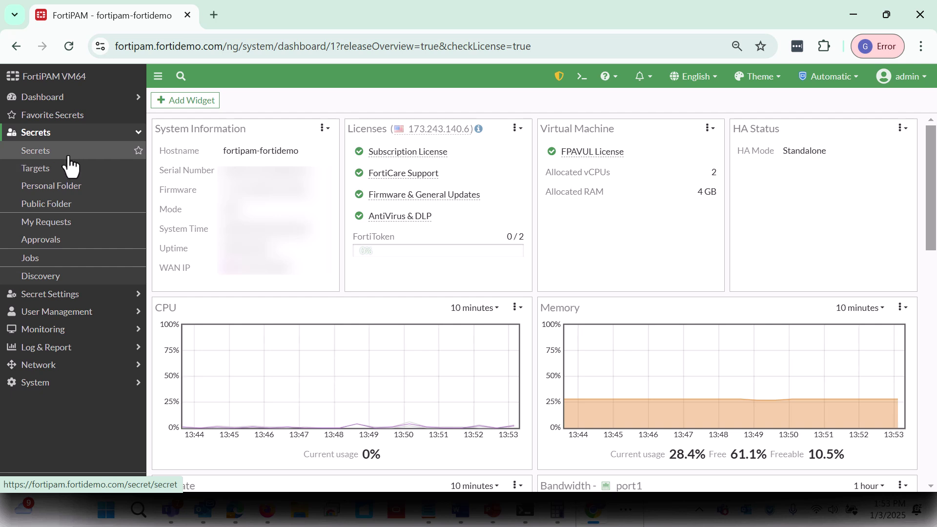
pyautogui.click(67, 172)
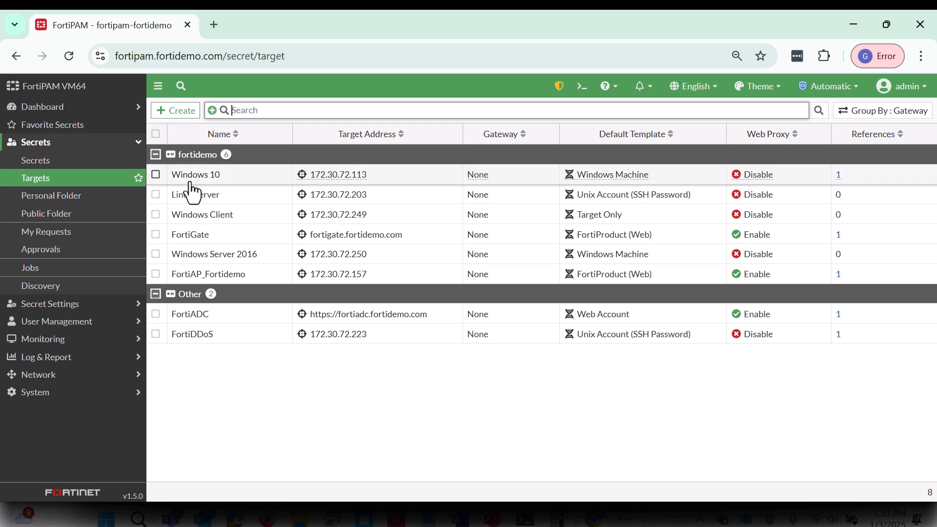
pyautogui.click(82, 164)
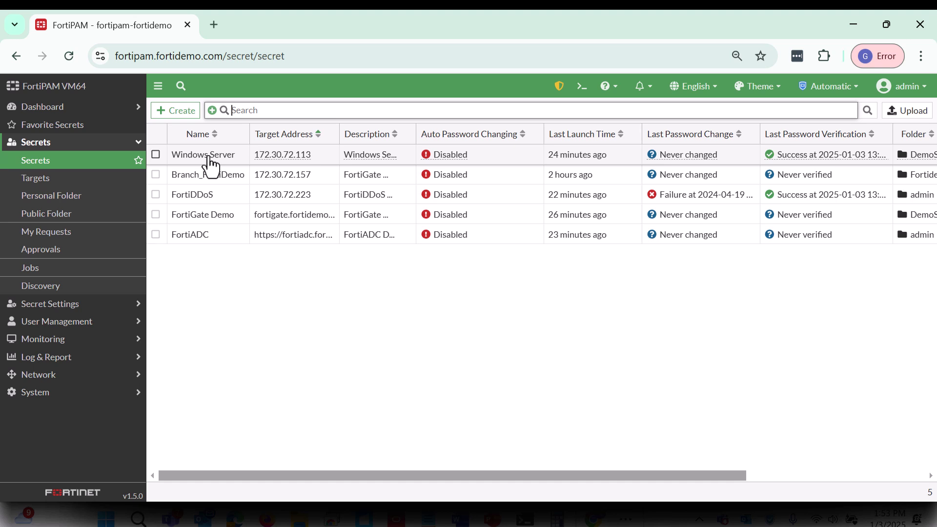
# - Reload the secrets list and open the Windows Server secret for editing
pyautogui.click(81, 169)
pyautogui.click(210, 161)
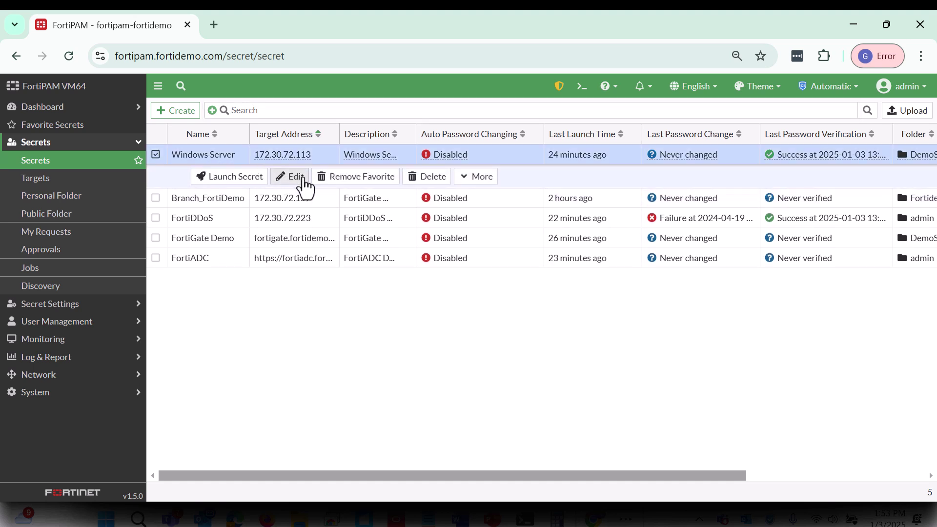
pyautogui.click(306, 188)
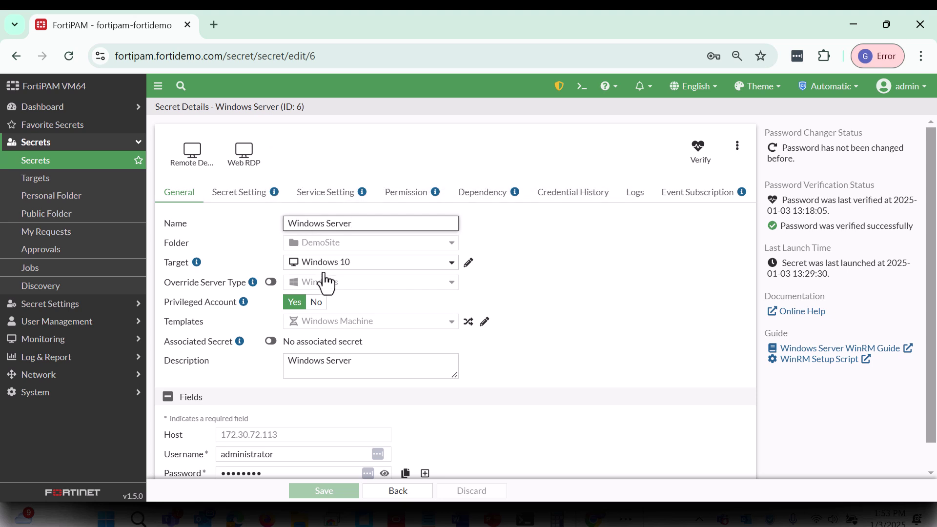
# - Check the Windows Server secret's Secret Setting tab, then verify its stored password from General
pyautogui.click(242, 200)
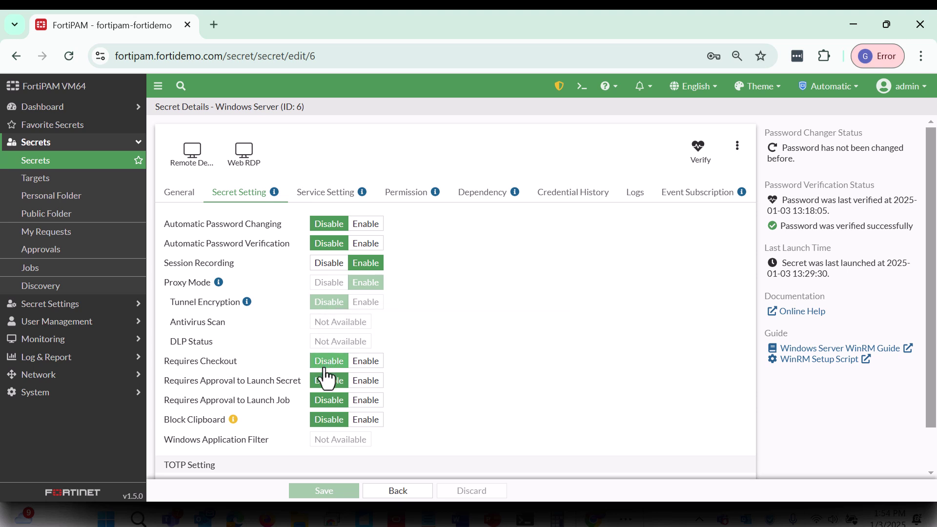
pyautogui.click(702, 155)
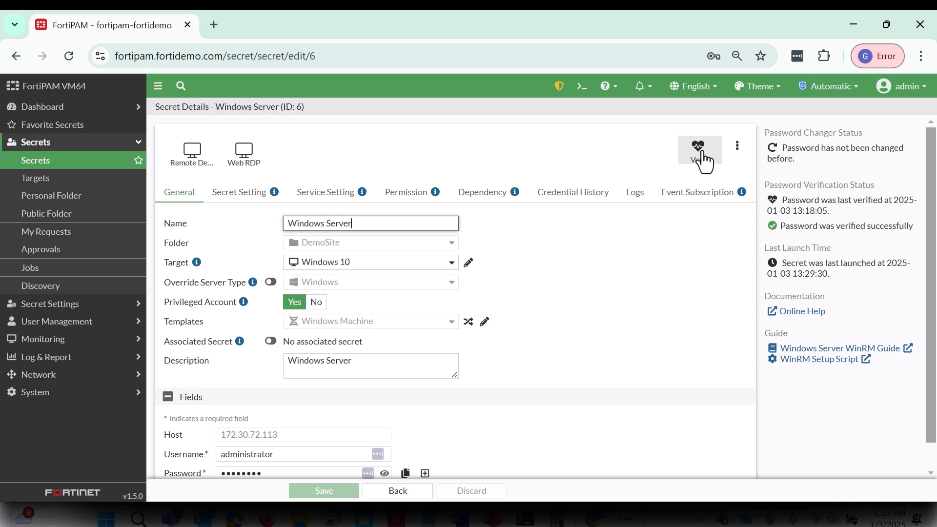
pyautogui.click(701, 152)
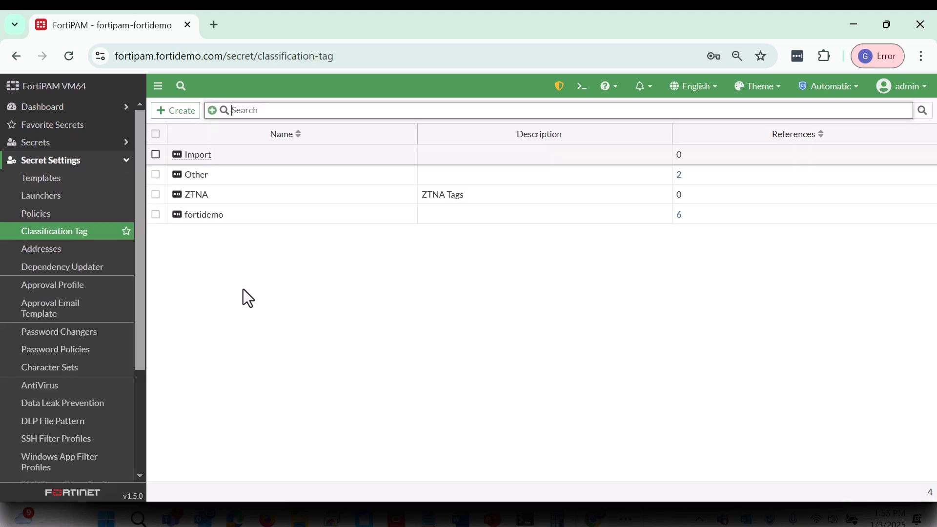
# - Set HTTP and SSH to Block in the default antivirus profile, save it, and review the AV profile
pyautogui.click(76, 385)
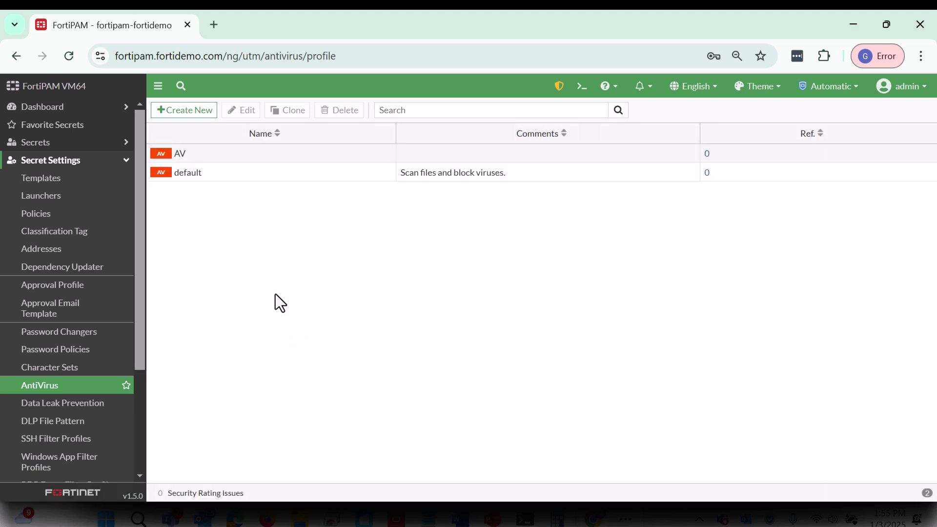
pyautogui.moveTo(200, 186)
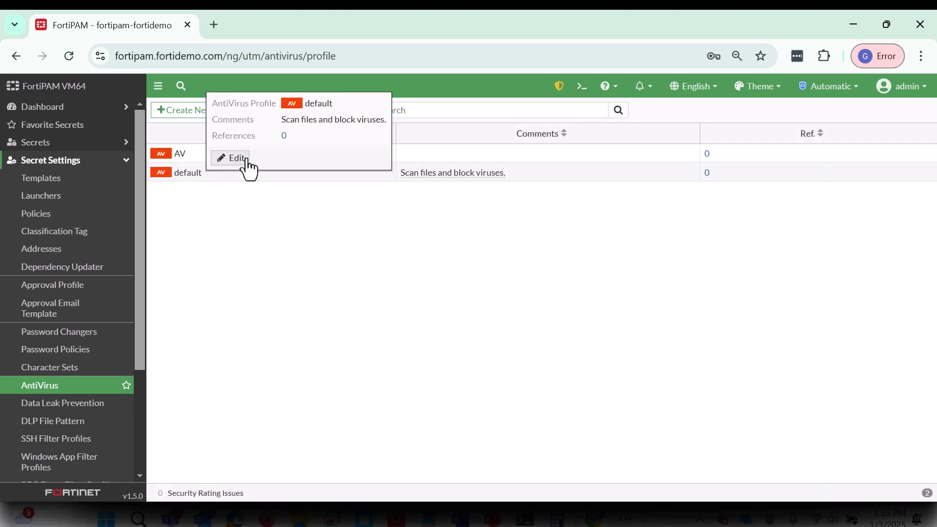
pyautogui.click(246, 161)
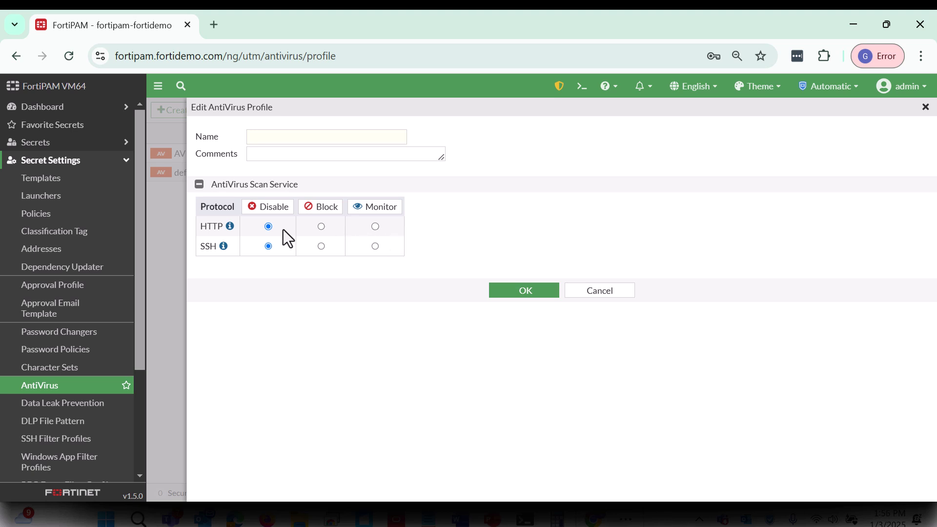
pyautogui.click(321, 227)
pyautogui.click(321, 246)
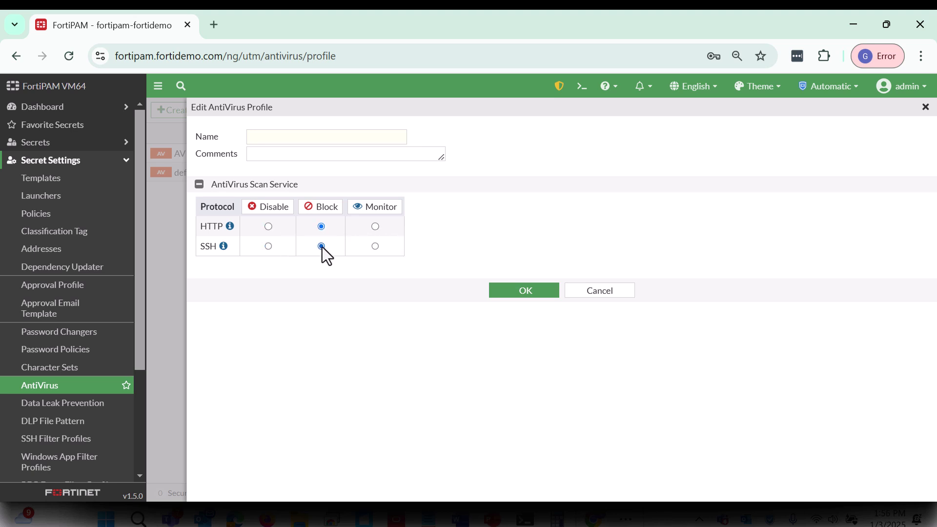
pyautogui.click(517, 295)
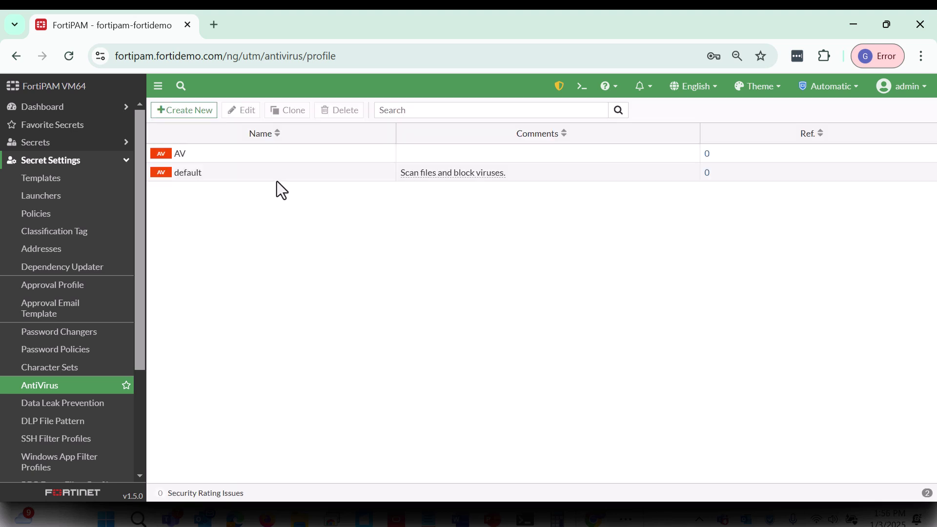
pyautogui.click(259, 164)
pyautogui.click(245, 112)
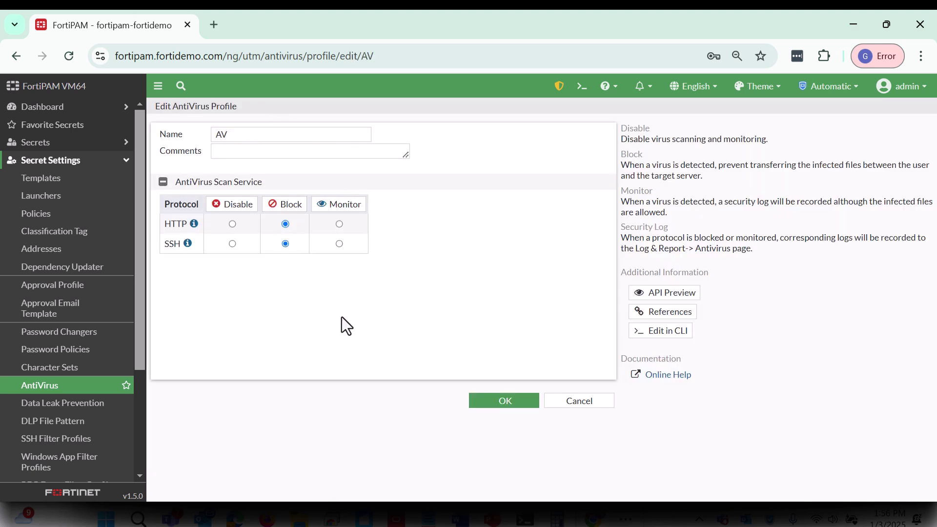
pyautogui.click(487, 403)
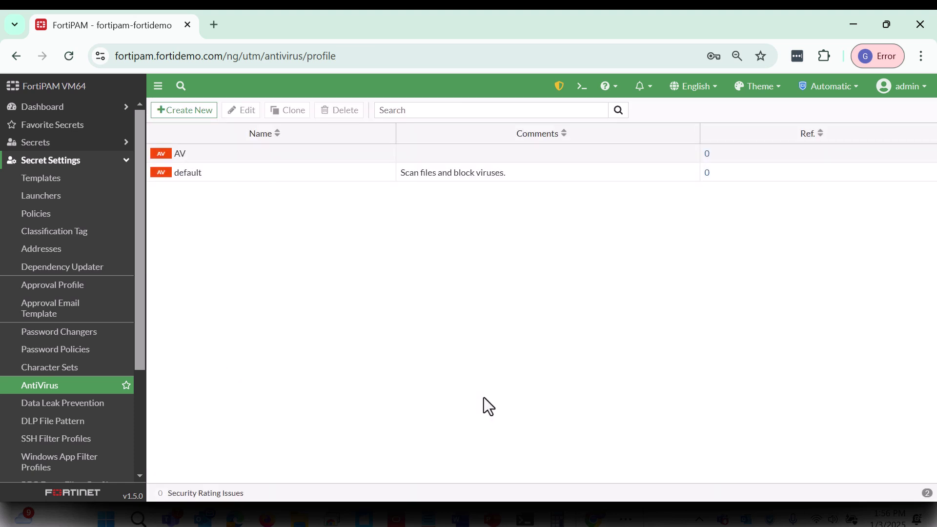
# - Open the All_Executables DLP sensor and save its settings
pyautogui.click(93, 406)
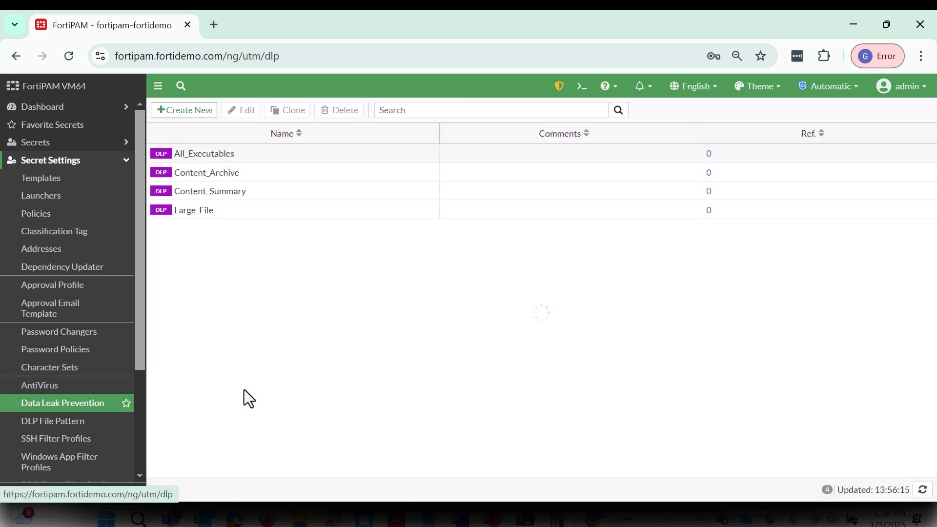
pyautogui.click(208, 161)
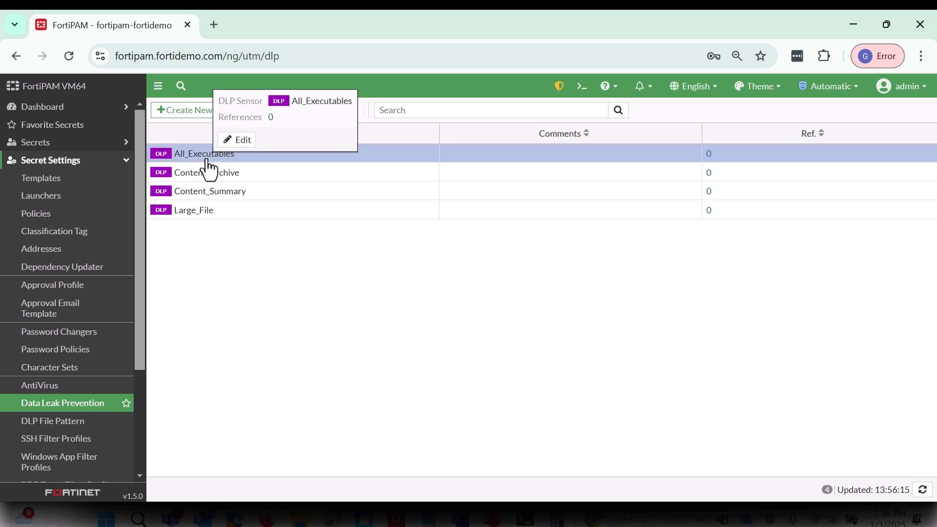
pyautogui.doubleClick(234, 153)
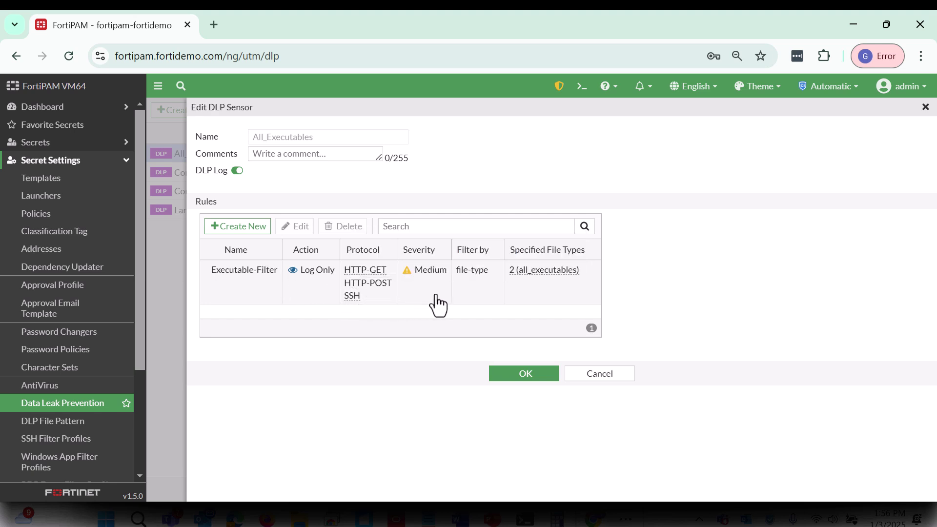
pyautogui.click(542, 374)
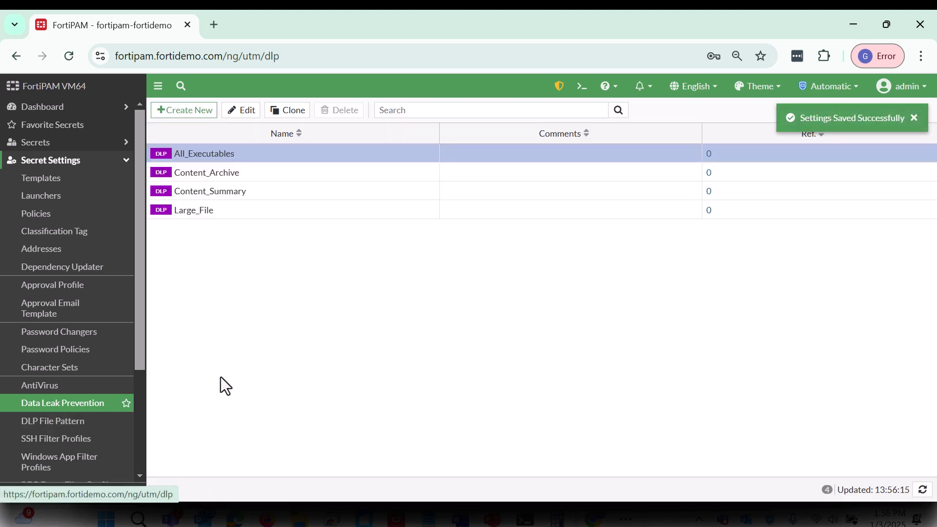
# - Review the all_executables DLP file pattern covering BAT, ELF, EXE and HTA files
pyautogui.click(78, 432)
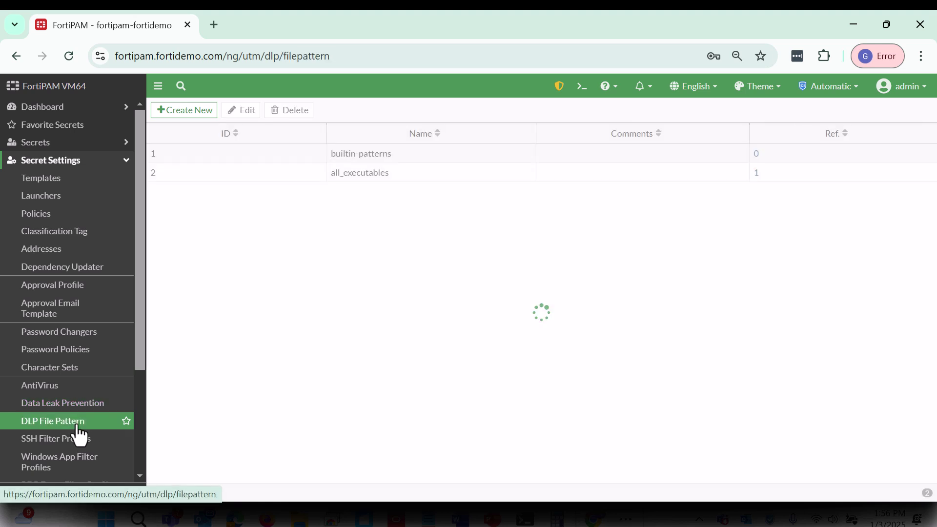
pyautogui.click(359, 188)
pyautogui.click(244, 111)
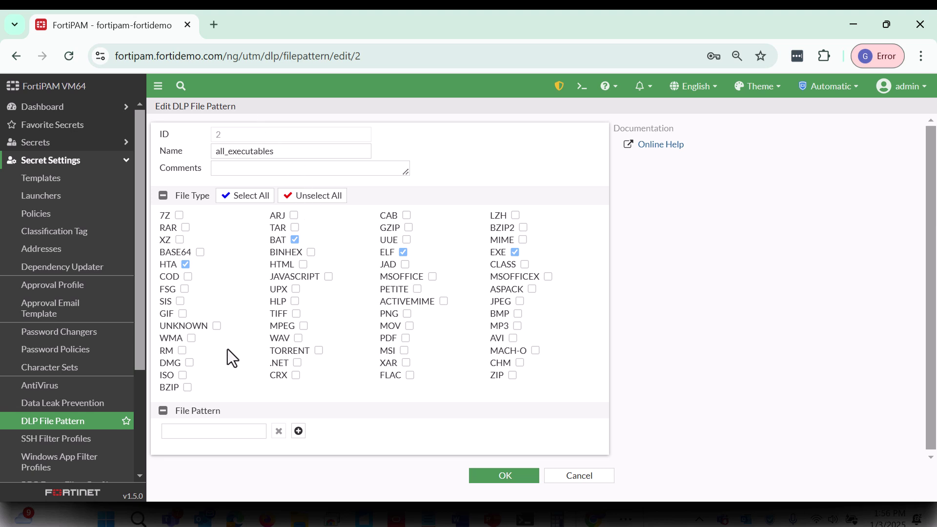
pyautogui.click(494, 474)
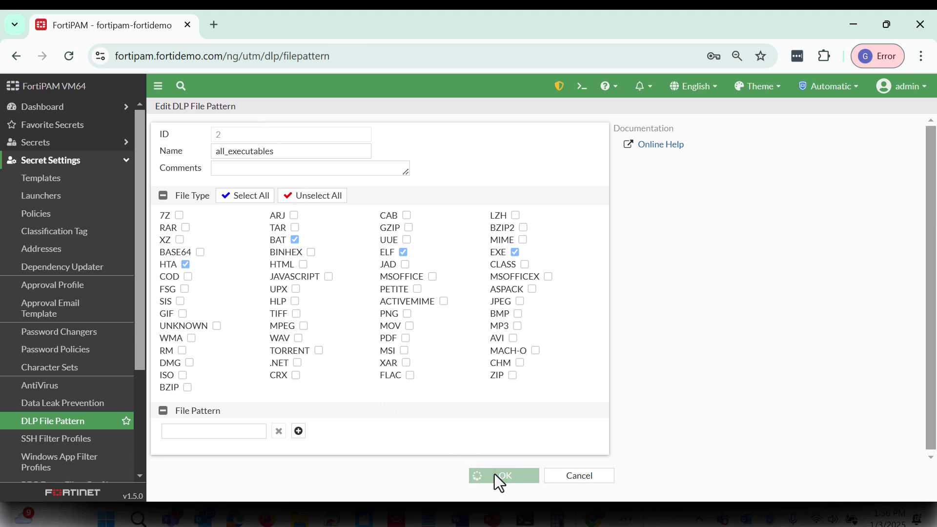
pyautogui.click(74, 144)
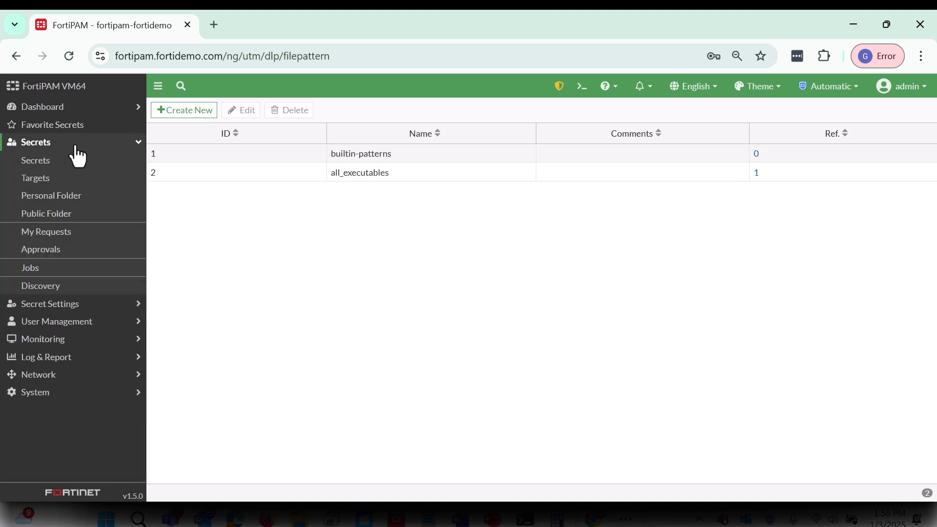
pyautogui.click(57, 165)
pyautogui.hotkey('alt', 'Left')
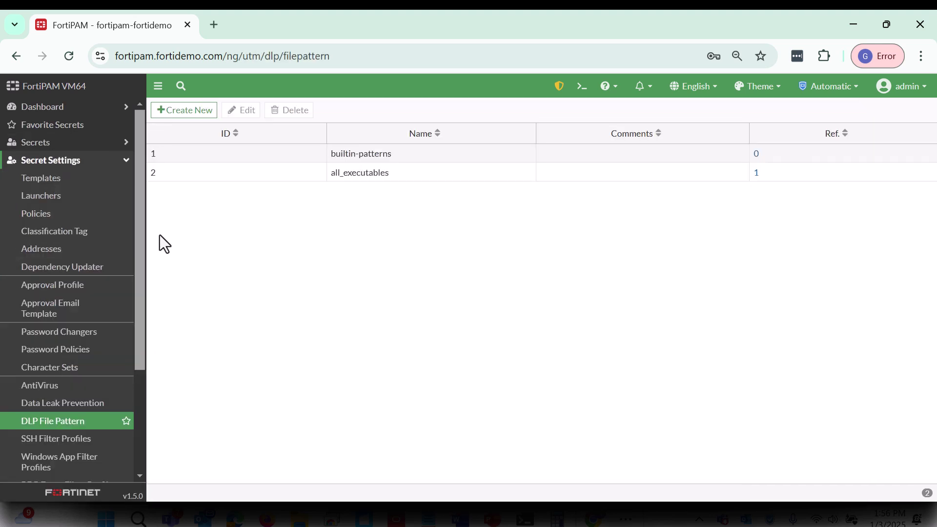
# - From Favorite Secrets, launch Windows Server with Remote Desktop to 172.30.72.113, accepting the certificate
pyautogui.click(75, 147)
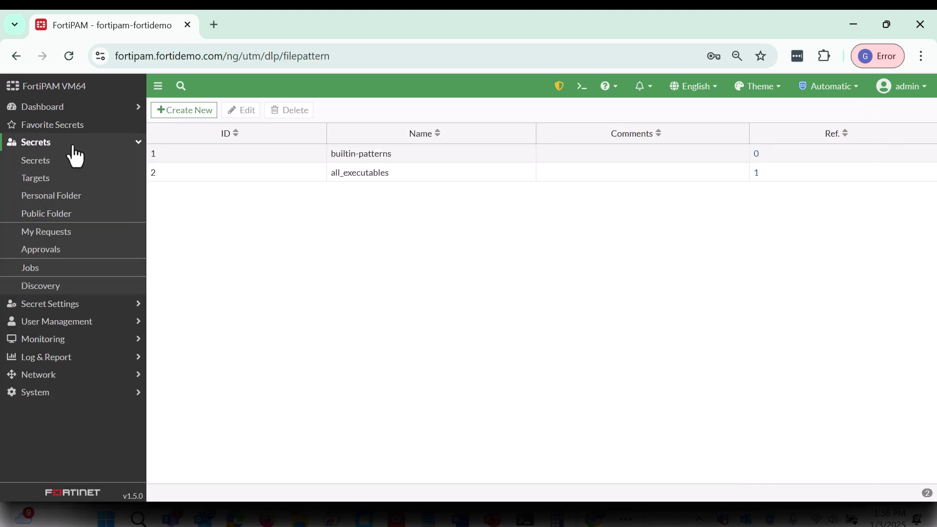
pyautogui.click(56, 165)
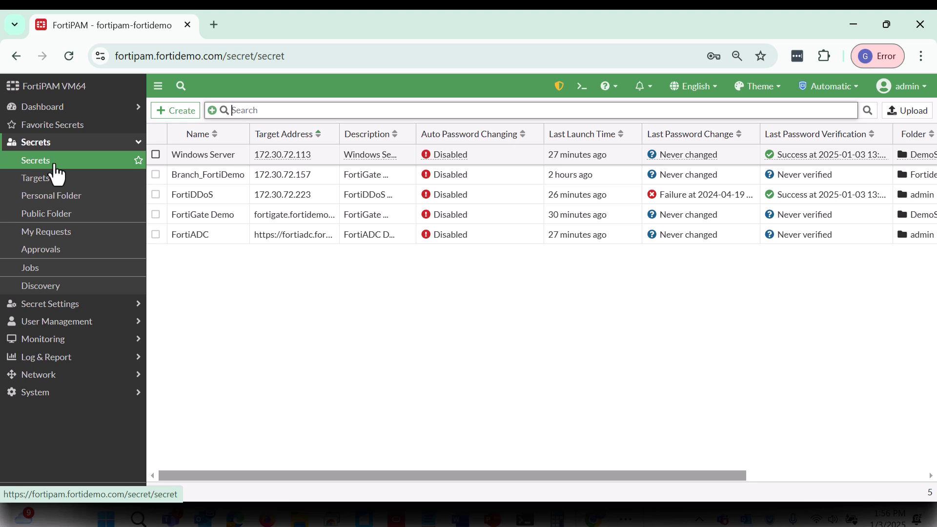
pyautogui.click(53, 127)
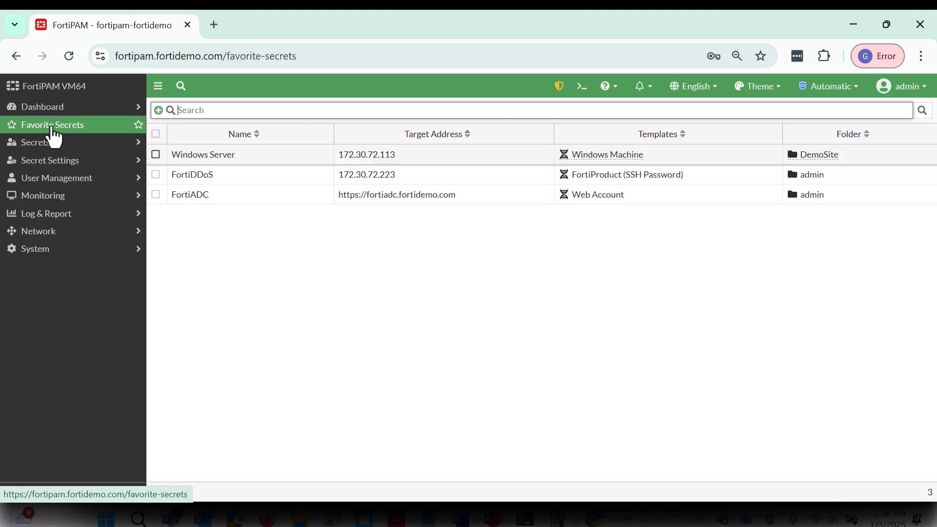
pyautogui.click(237, 158)
pyautogui.click(258, 177)
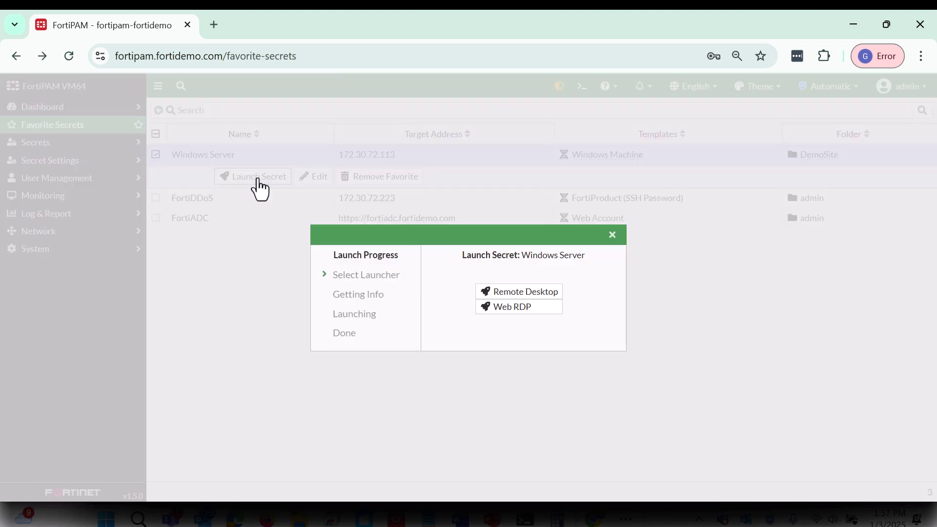
pyautogui.click(526, 293)
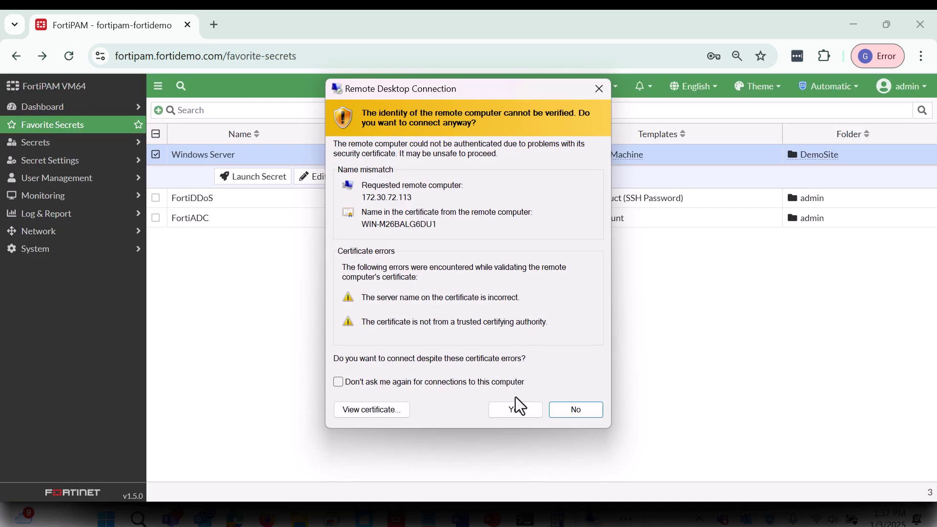
pyautogui.click(516, 410)
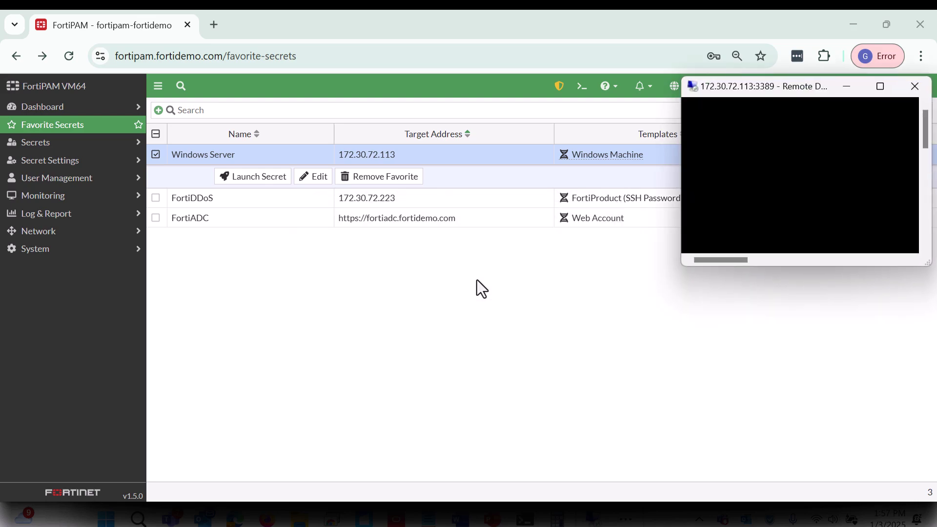
# - Go full screen and load google.com in Edge on the remote server
pyautogui.click(882, 86)
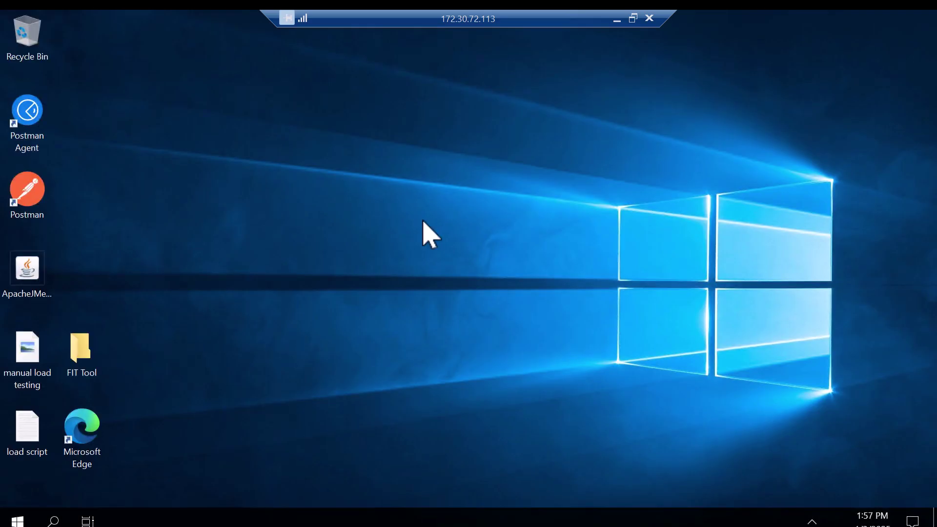
pyautogui.doubleClick(90, 438)
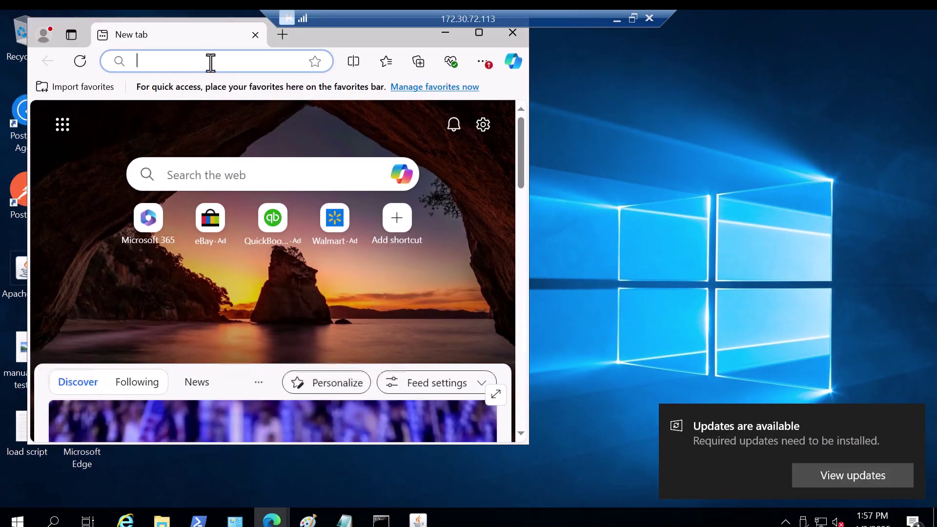
pyautogui.write('google.com')
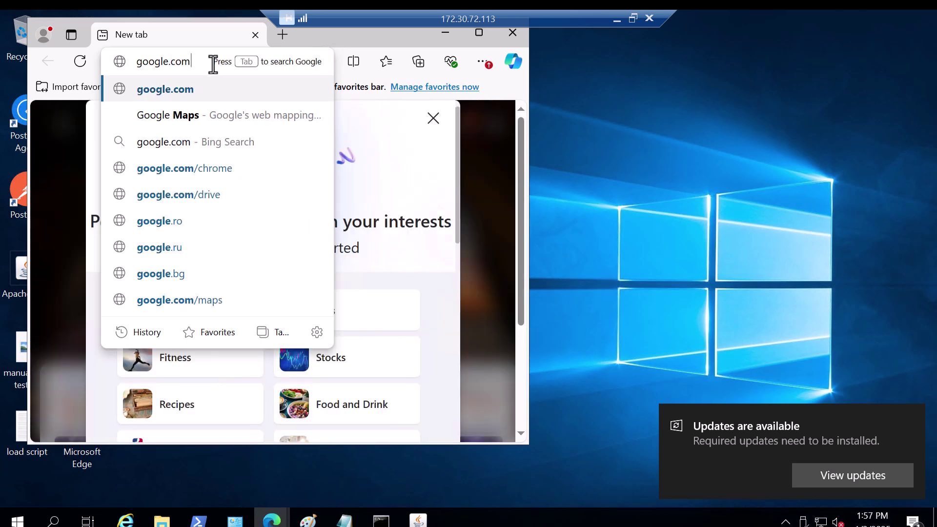
pyautogui.press('Return')
# - Minimize Edge and briefly open and close File Explorer on the remote desktop
pyautogui.click(479, 34)
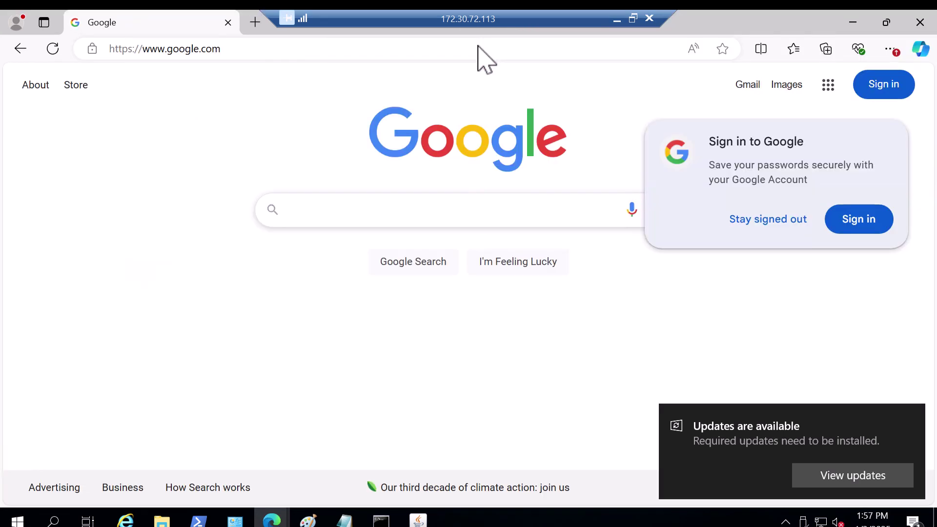
pyautogui.click(851, 21)
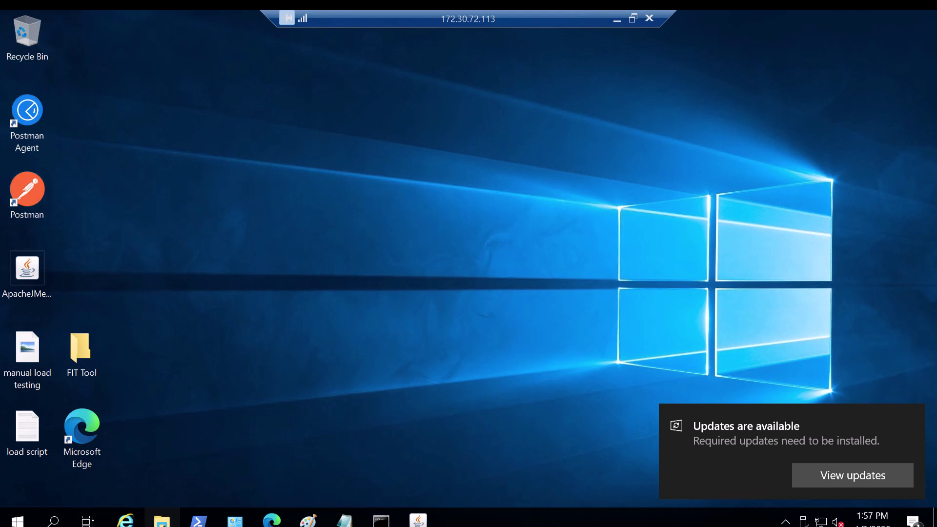
pyautogui.click(162, 520)
pyautogui.click(724, 122)
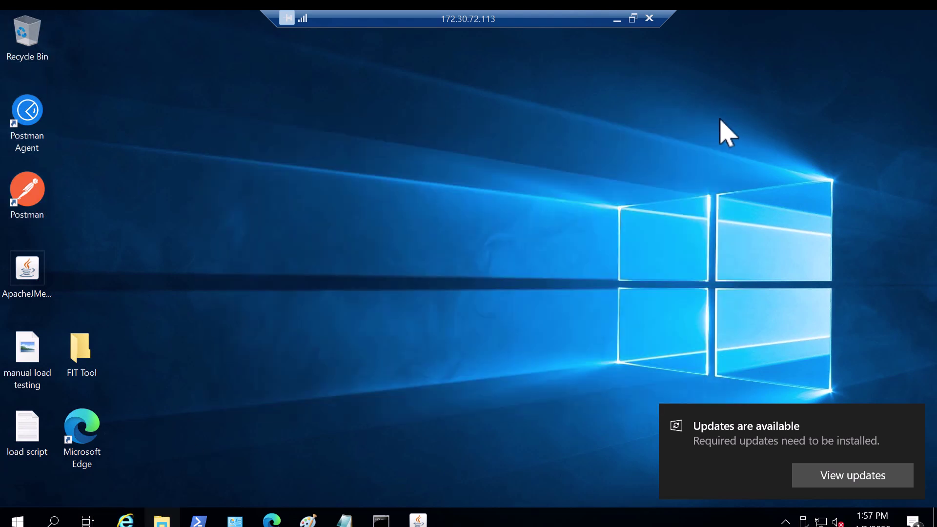
# - Minimize the RDP session and launch the FortiDDoS favourite secret with the Web Launcher
pyautogui.click(617, 21)
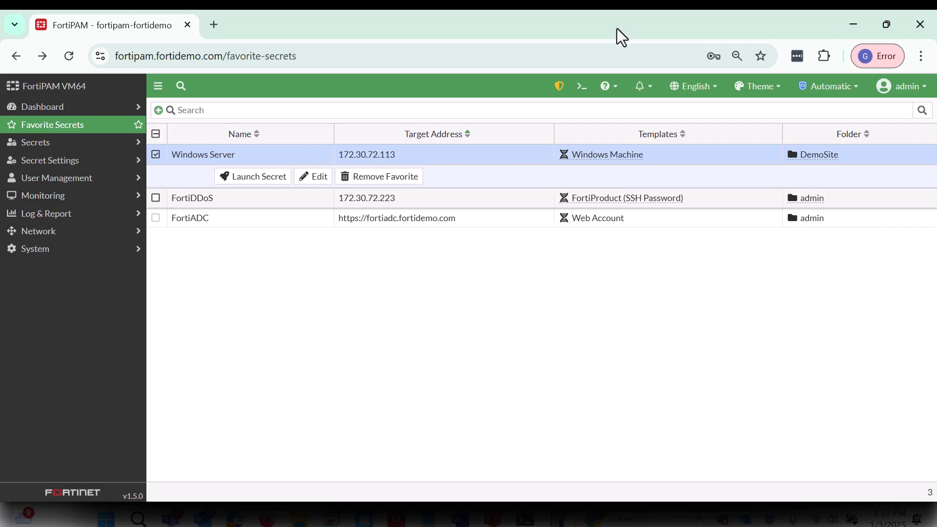
pyautogui.click(57, 130)
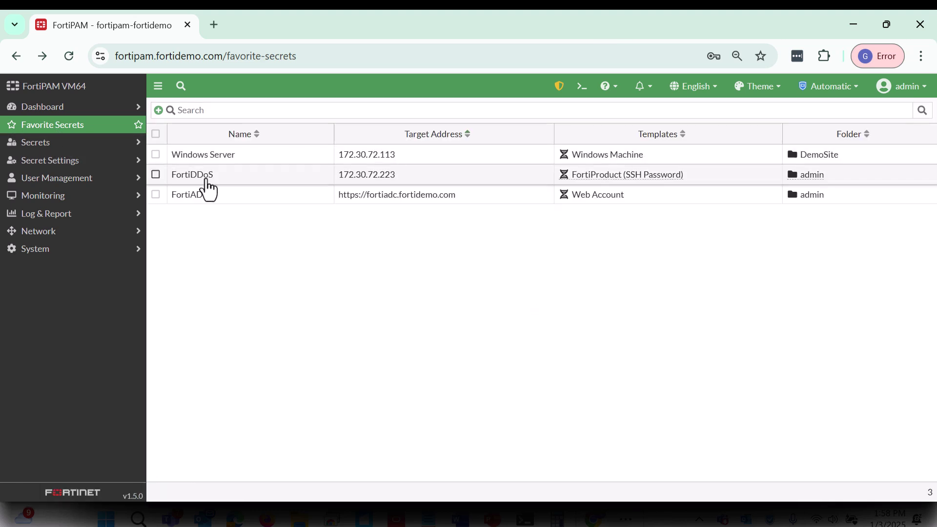
pyautogui.click(206, 187)
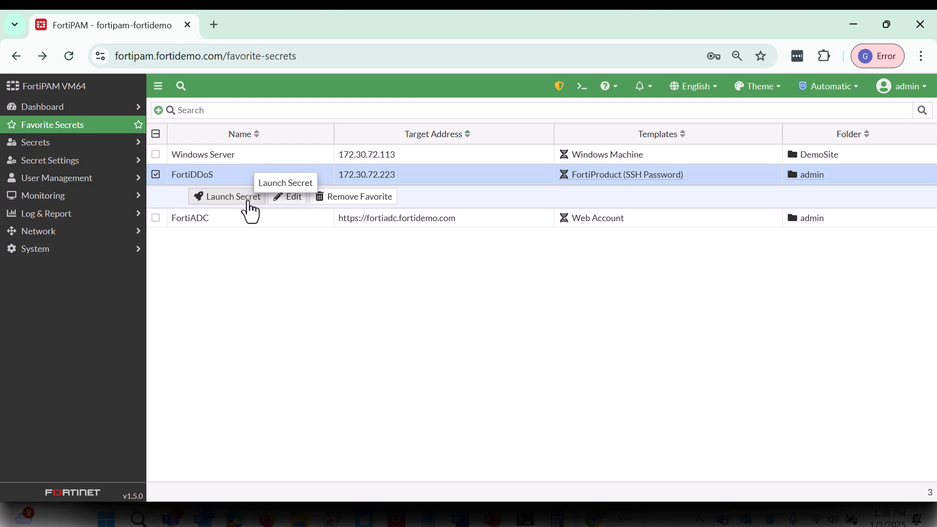
pyautogui.click(250, 204)
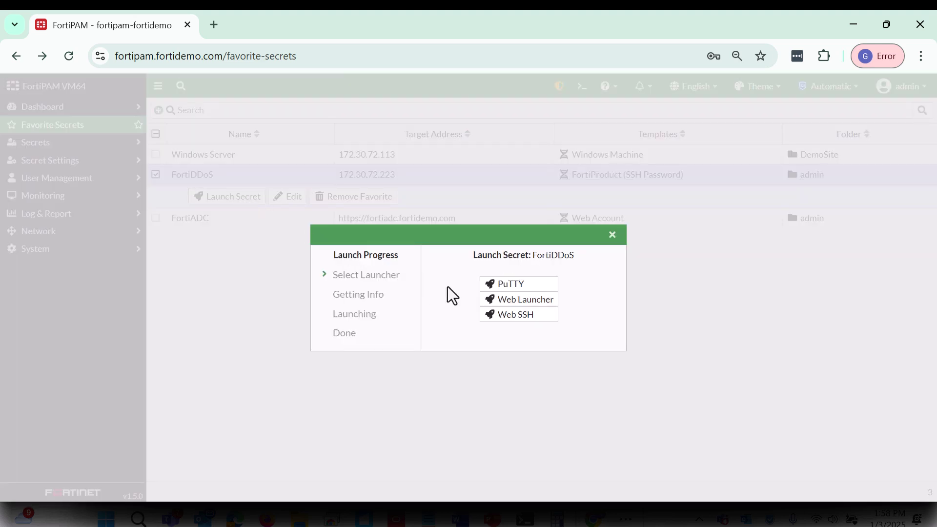
pyautogui.click(536, 302)
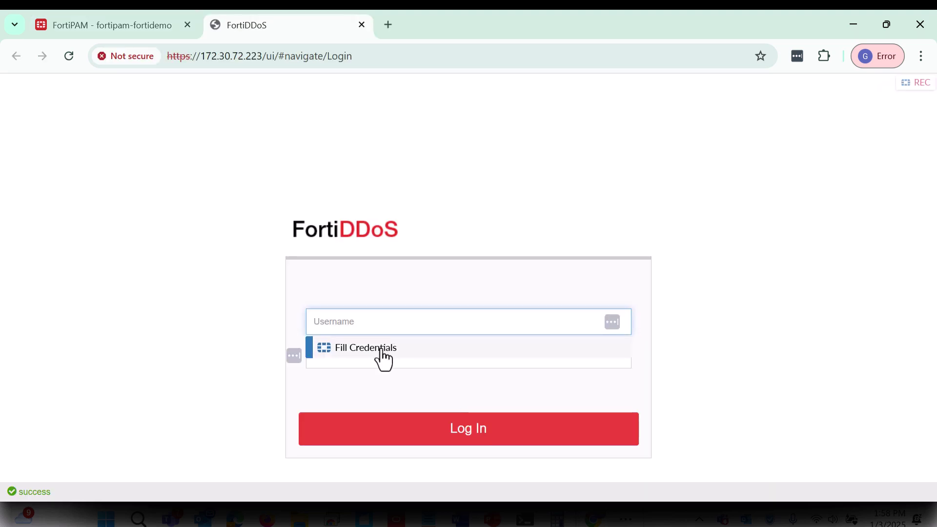
# - Log in to FortiDDoS with the filled stored credentials and open the FortiView Threat Map
pyautogui.click(383, 354)
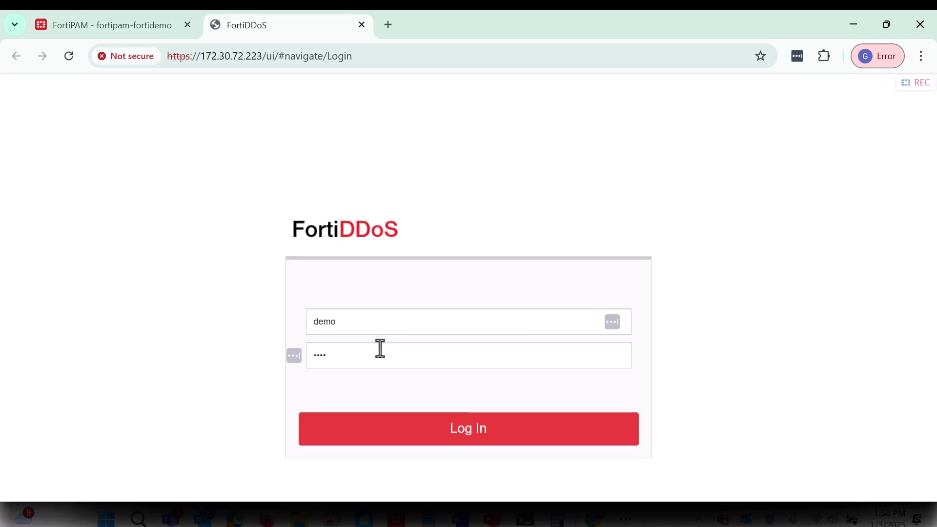
pyautogui.click(423, 429)
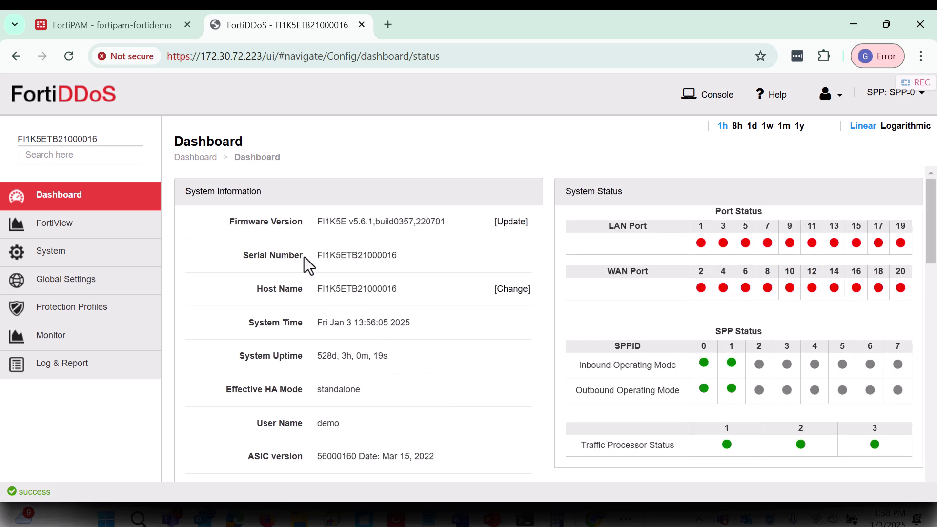
pyautogui.click(66, 231)
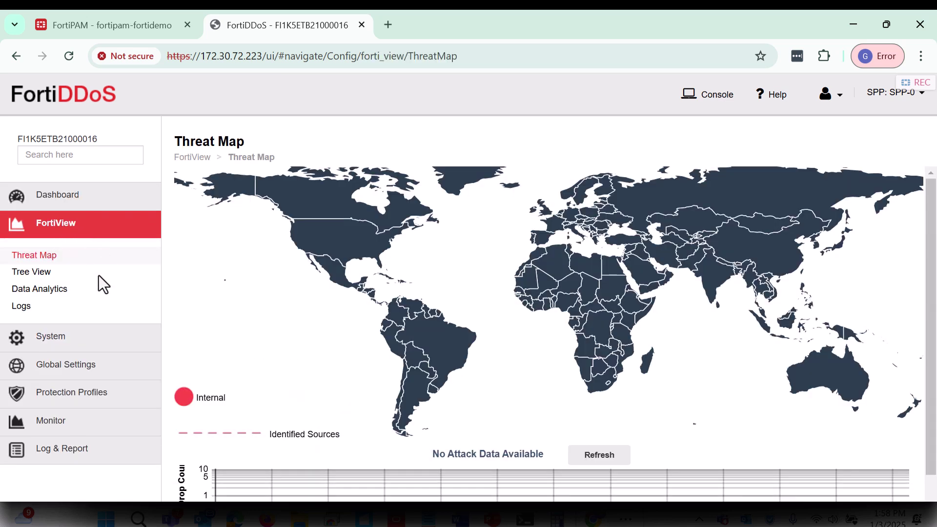
# - Browse the profile, Local Address Config and Switching Policy pages, then return to FortiPAM
pyautogui.click(64, 366)
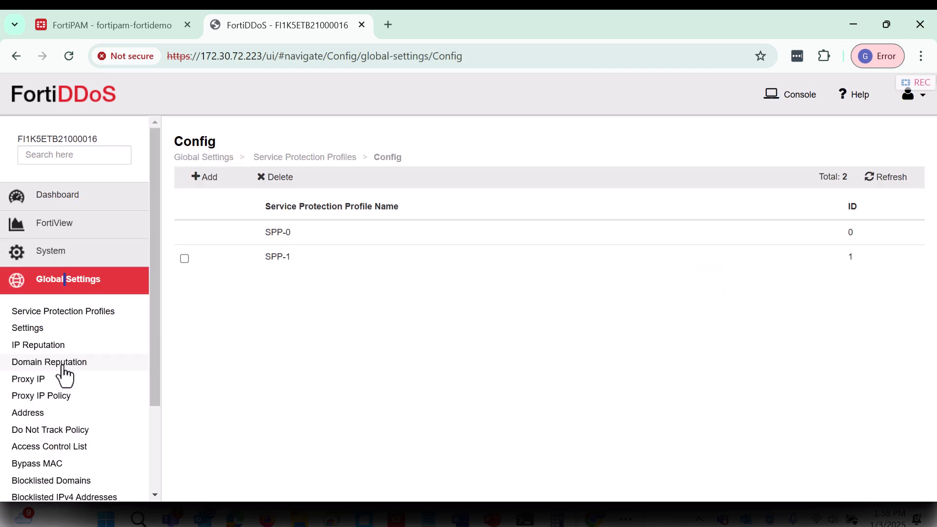
pyautogui.click(34, 414)
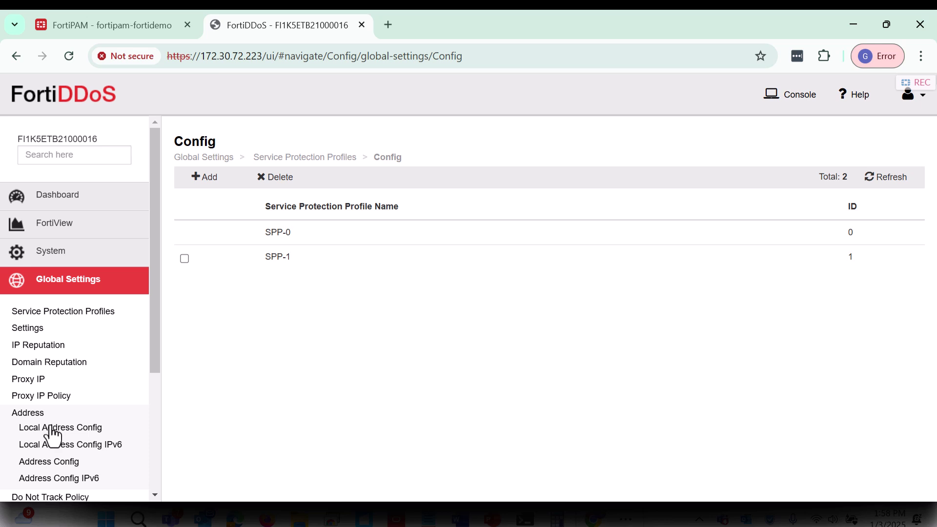
pyautogui.click(53, 430)
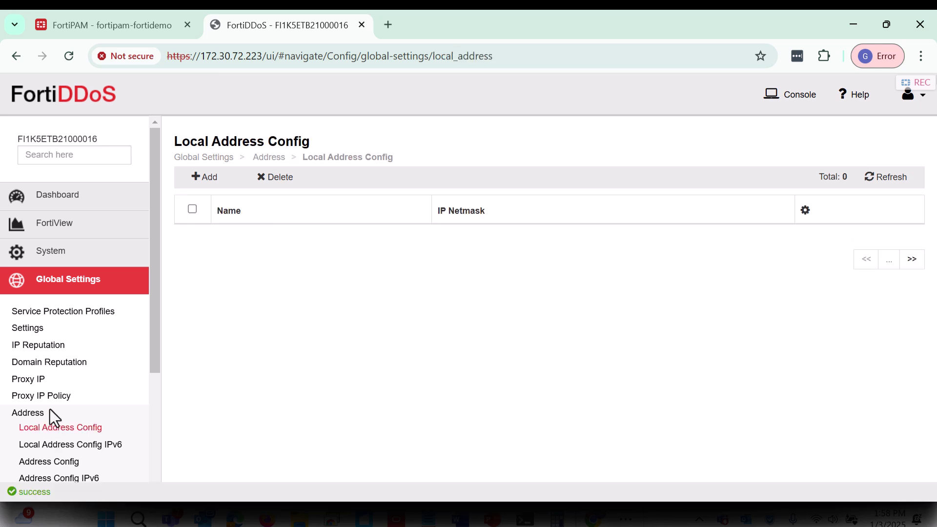
pyautogui.click(37, 315)
pyautogui.click(40, 340)
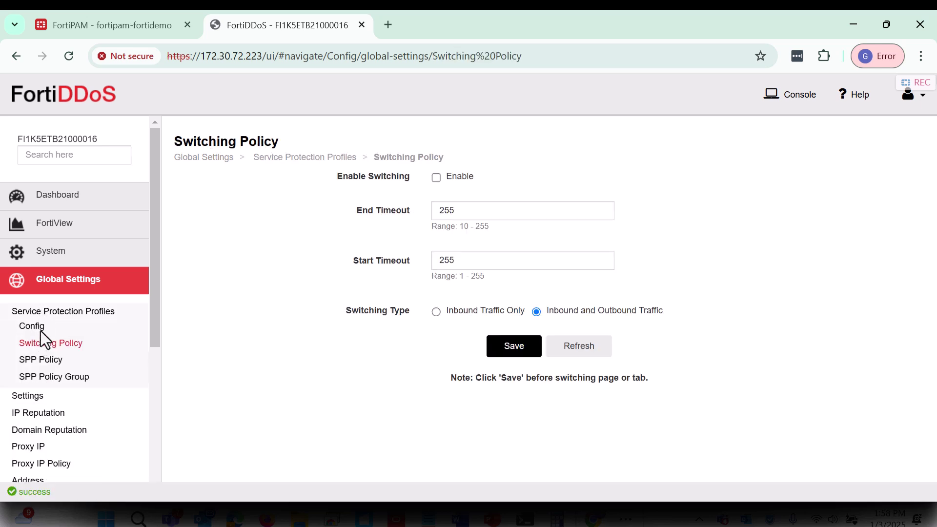
pyautogui.click(53, 227)
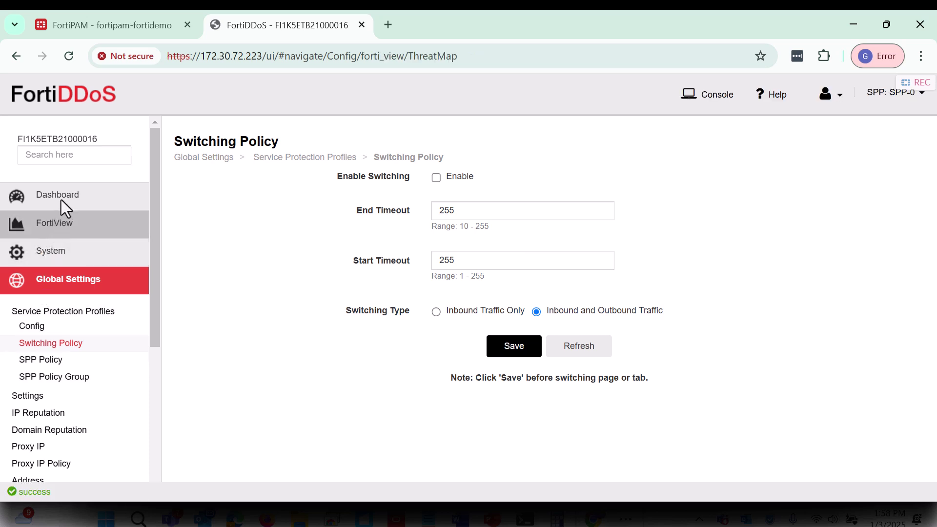
pyautogui.click(62, 201)
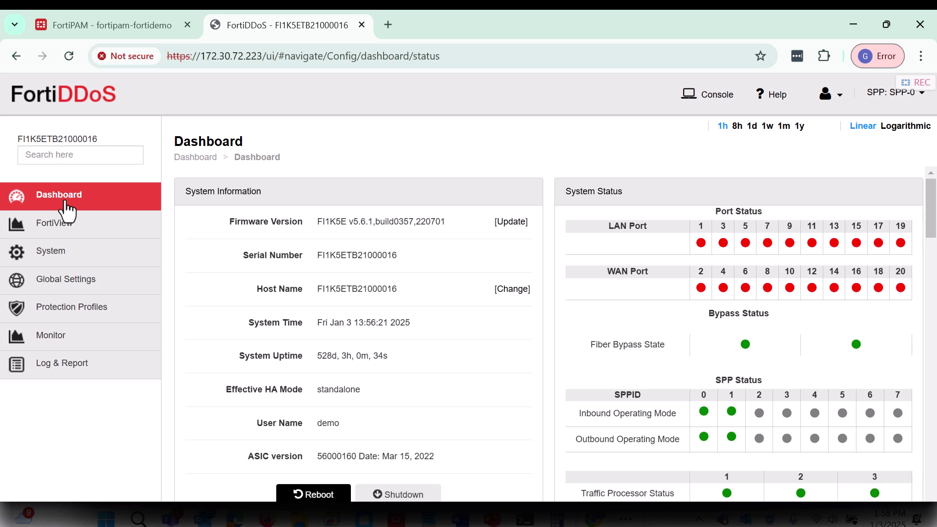
pyautogui.click(131, 21)
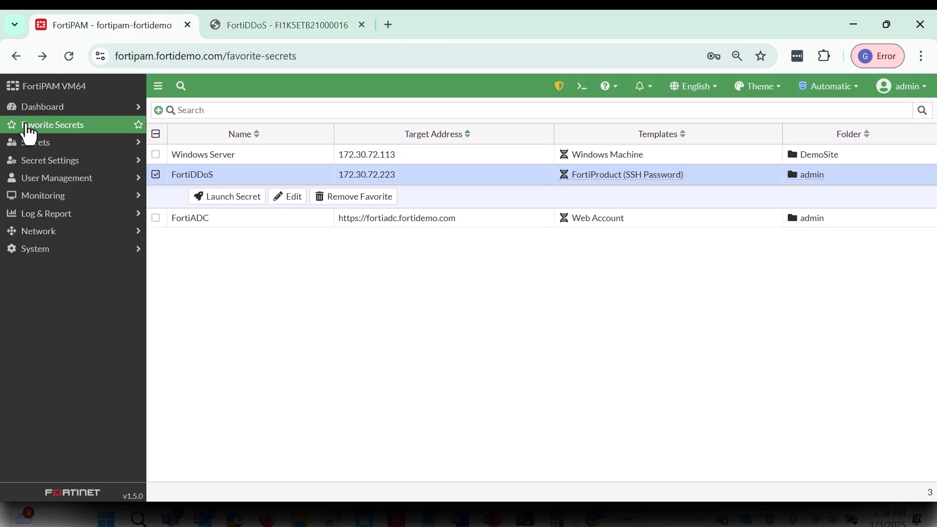
# - Launch the FortiADC secret and sign in with saved credentials, dismissing the permission denied message
pyautogui.click(181, 218)
pyautogui.click(211, 217)
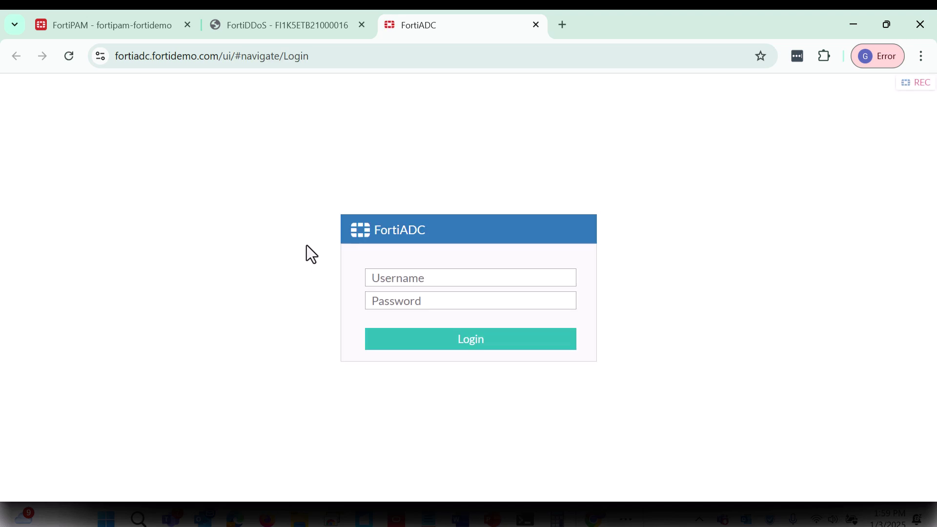
pyautogui.click(401, 278)
pyautogui.click(415, 305)
pyautogui.click(440, 331)
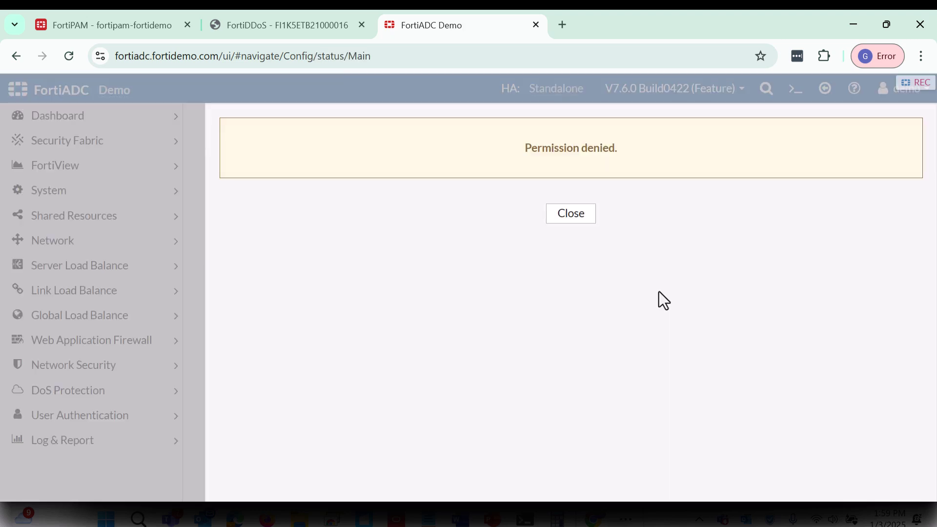
pyautogui.click(572, 216)
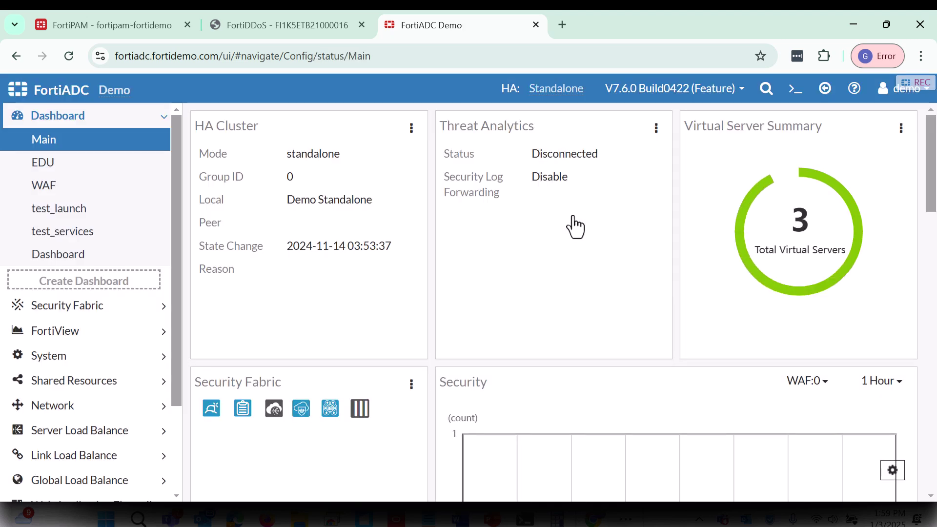
# - View the WAF dashboard and FortiView logical topology, then switch back to FortiPAM
pyautogui.click(62, 187)
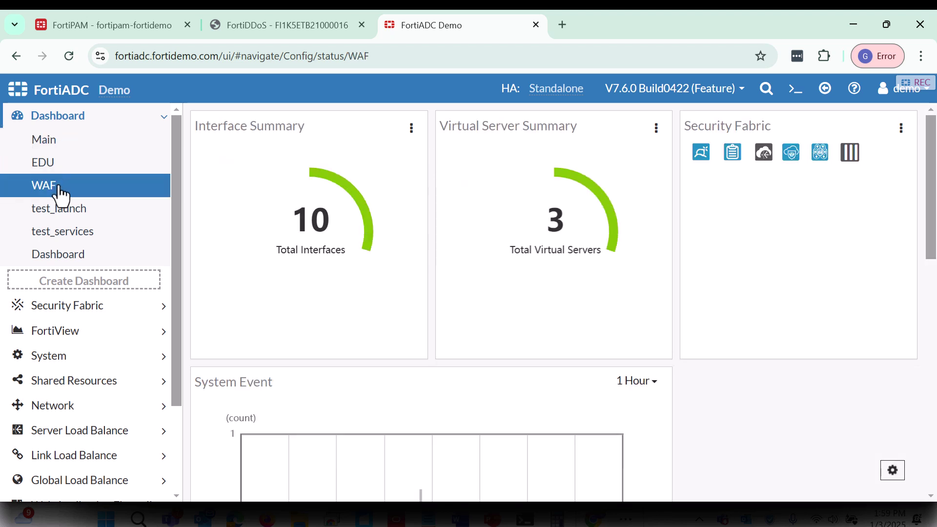
pyautogui.click(75, 333)
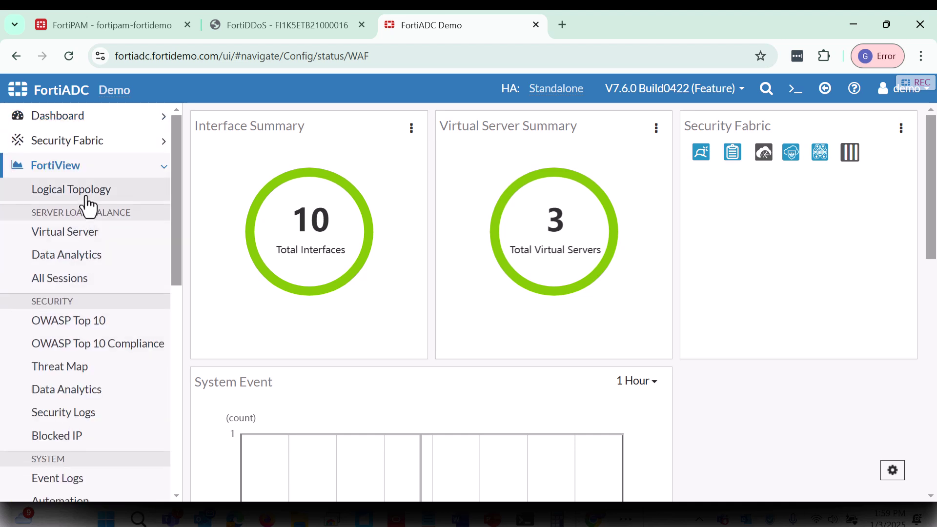
pyautogui.click(88, 196)
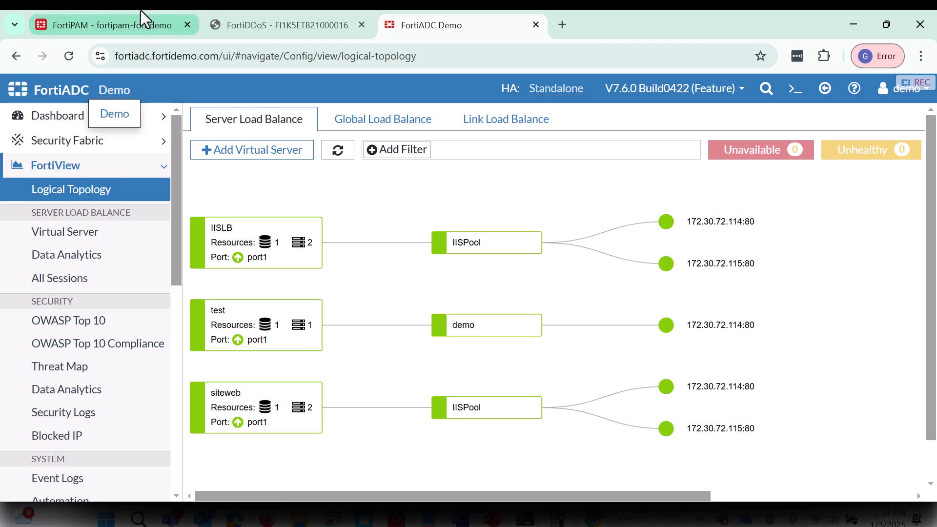
pyautogui.click(119, 27)
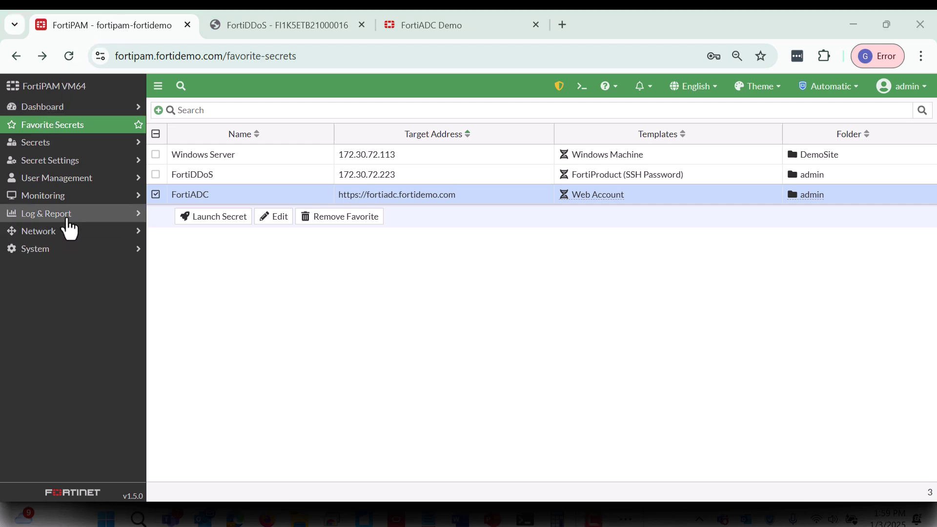
# - Show the Secret Event & Video logs list limited to the last 5 minutes
pyautogui.click(68, 220)
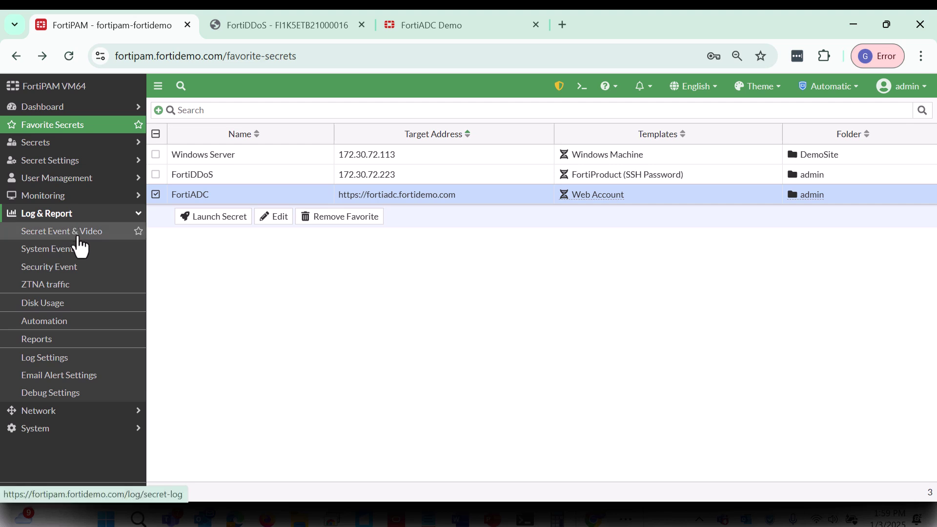
pyautogui.click(79, 240)
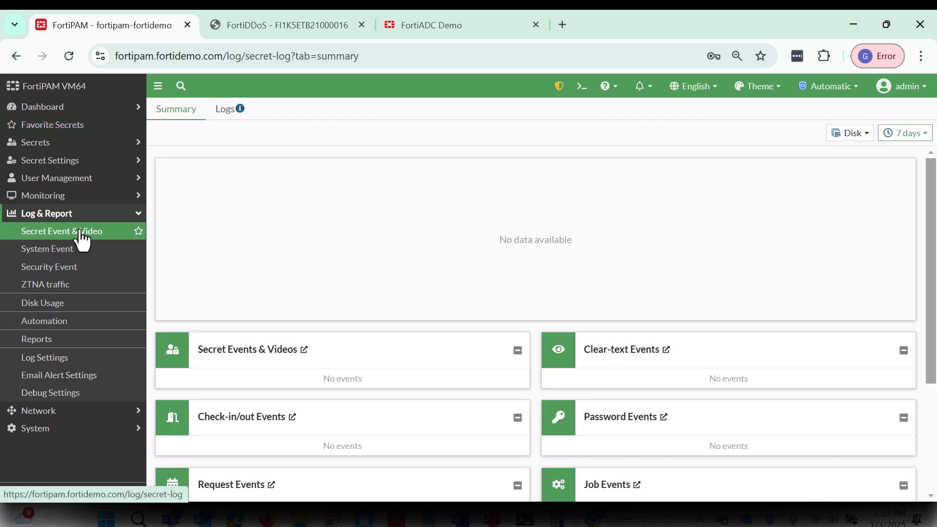
pyautogui.click(230, 110)
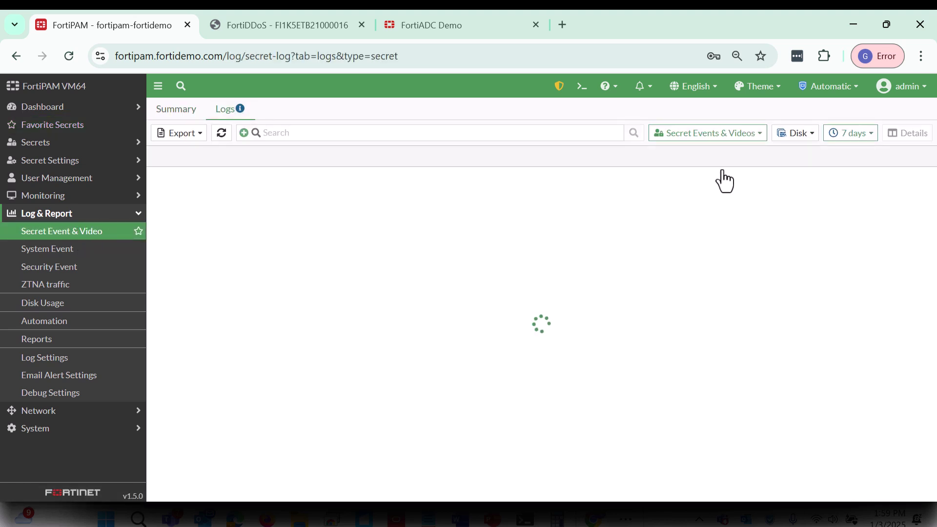
pyautogui.click(862, 136)
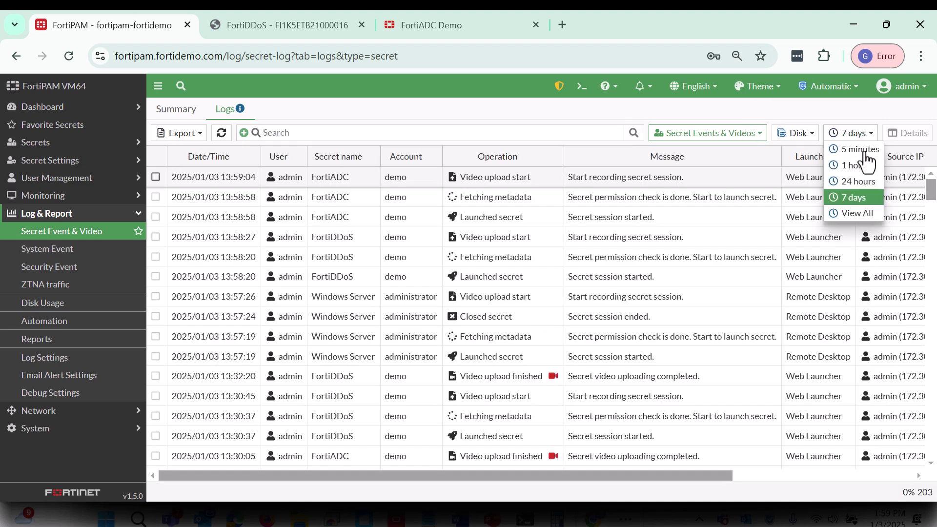
pyautogui.click(858, 150)
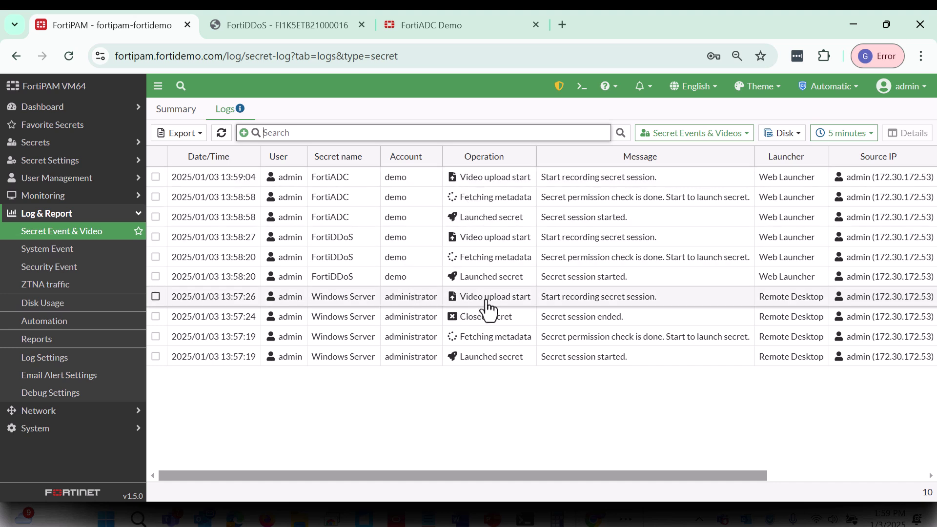
# - Open and scroll through the Windows Server video upload start event's details
pyautogui.click(739, 301)
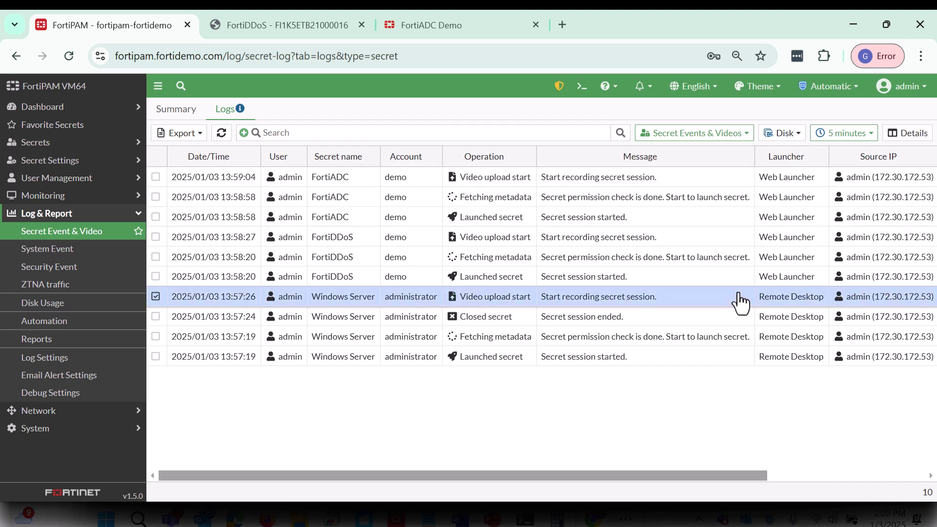
pyautogui.doubleClick(415, 304)
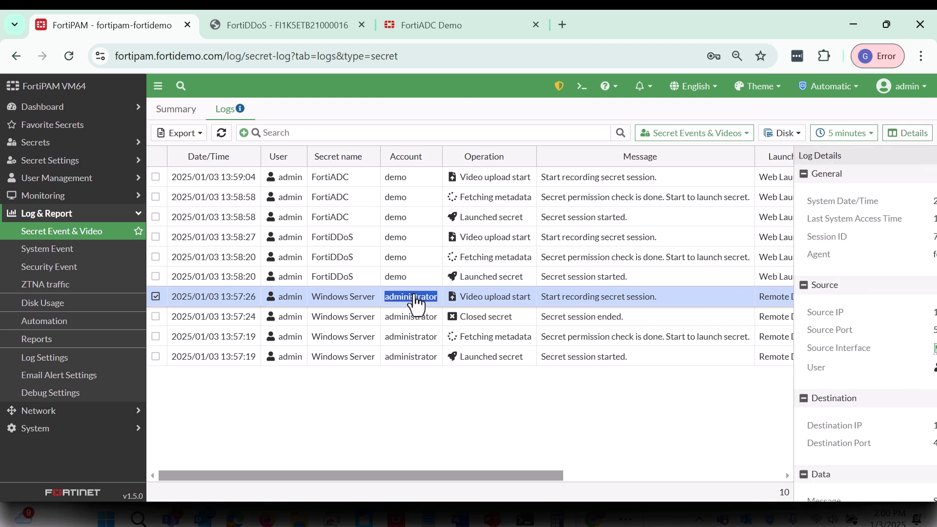
pyautogui.scroll(-3, 683, 286)
pyautogui.scroll(-4, 698, 273)
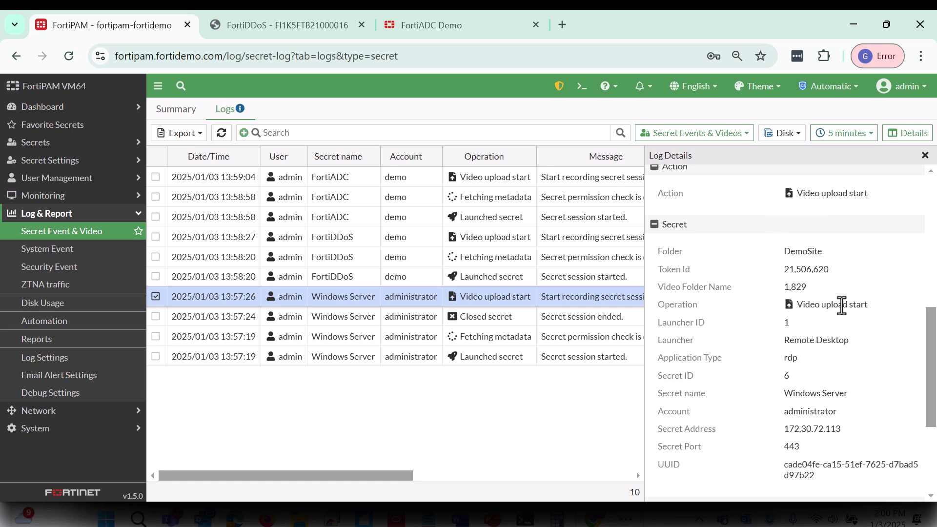
pyautogui.scroll(-4, 851, 330)
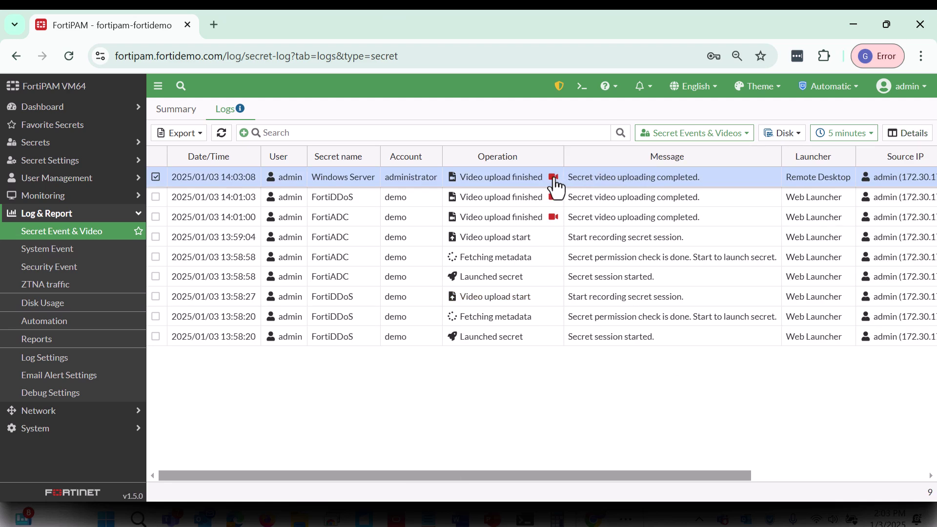
# - Play the recorded Windows Server session, pause it, skip ahead twice, then jump back near the start
pyautogui.click(552, 178)
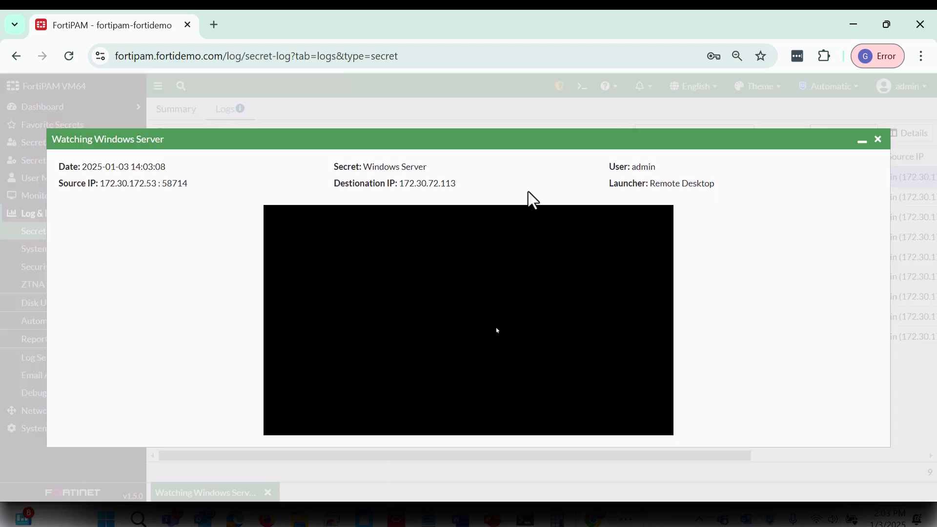
pyautogui.moveTo(537, 230)
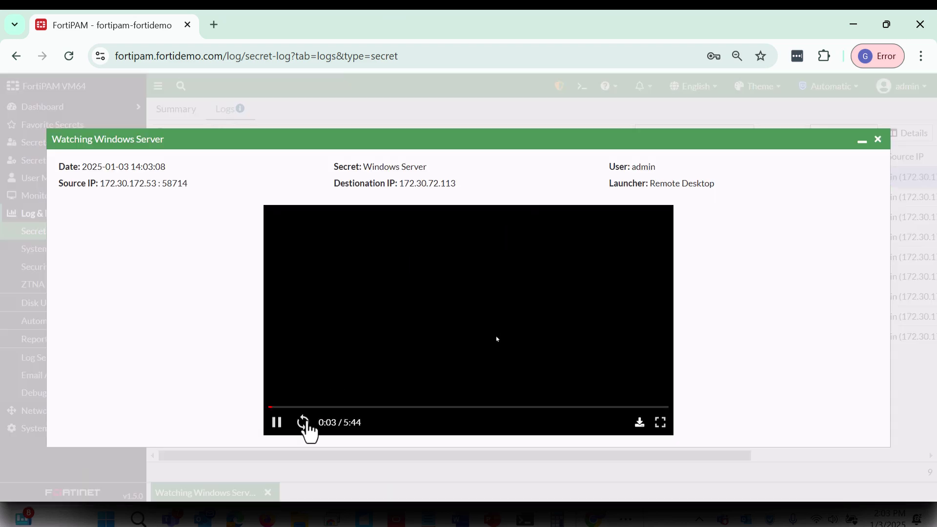
pyautogui.click(287, 413)
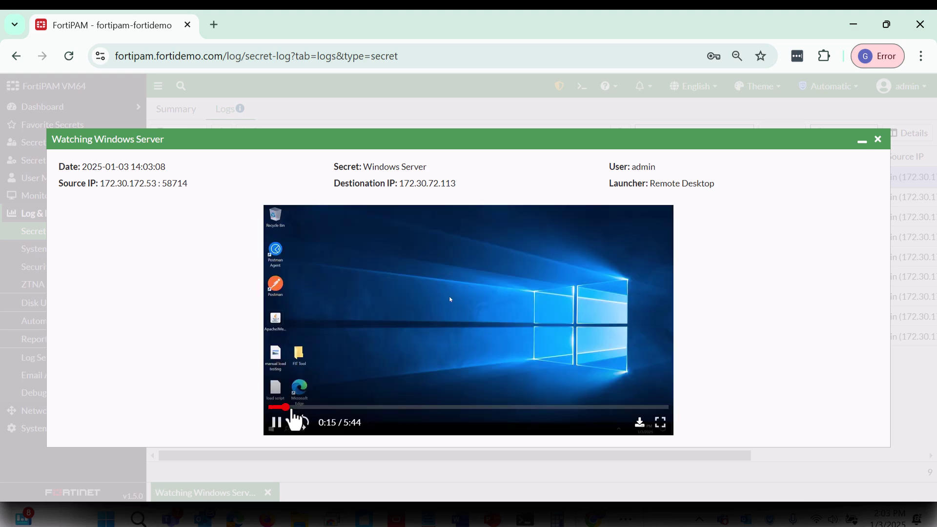
pyautogui.click(302, 409)
pyautogui.click(314, 408)
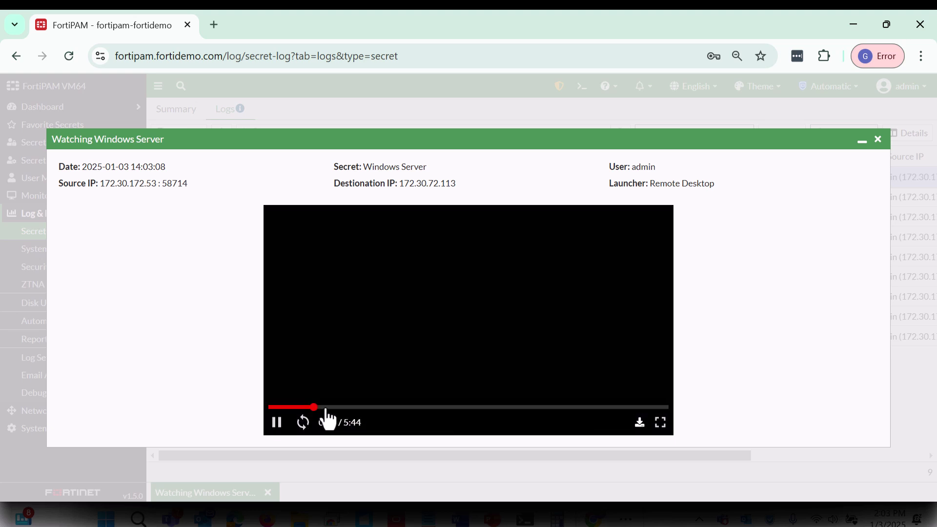
pyautogui.click(275, 408)
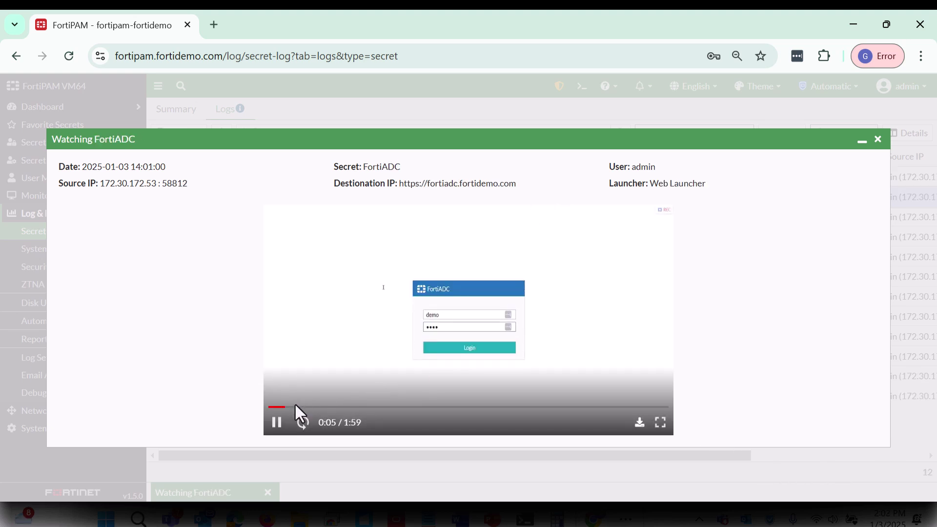
# - Skip ahead in the FortiADC recording to the logical topology and watch it full screen briefly
pyautogui.click(298, 406)
pyautogui.click(332, 407)
pyautogui.click(660, 423)
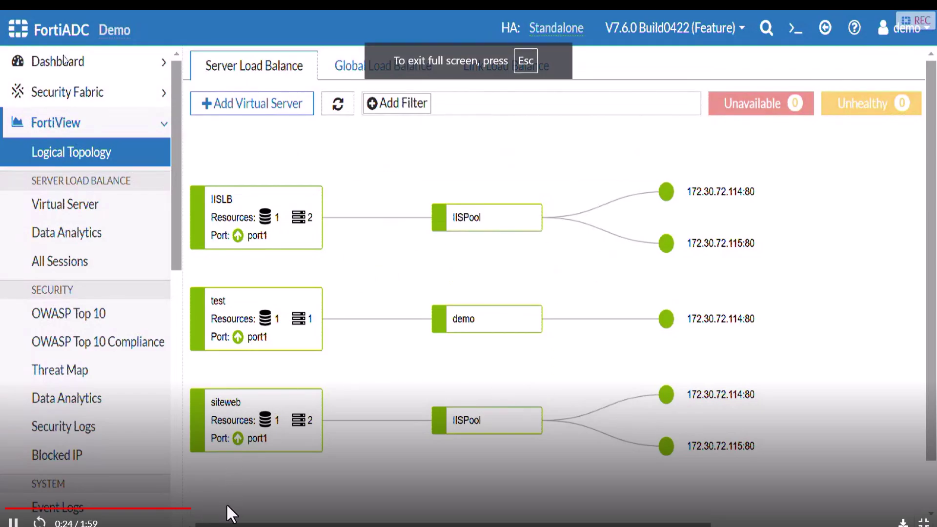
pyautogui.press('Escape')
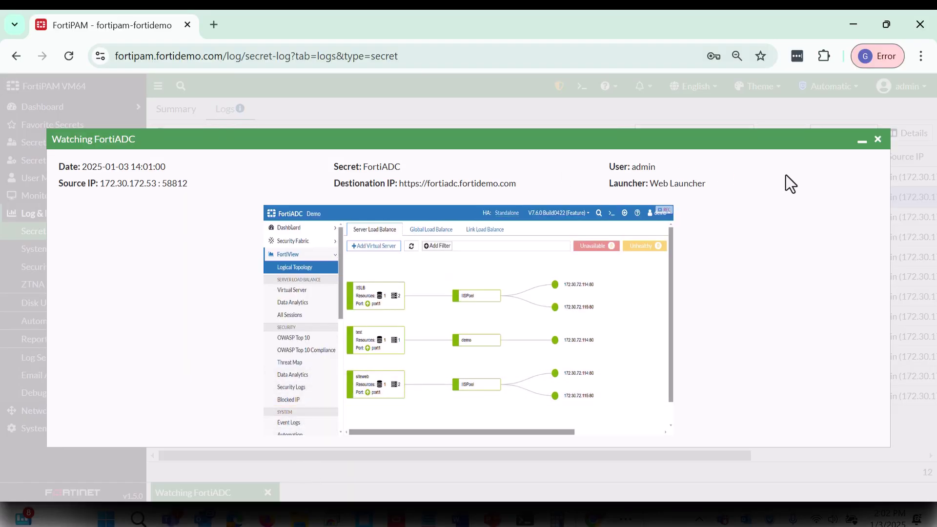
# - Close the FortiADC recording and play the FortiDDoS session from its dashboard part
pyautogui.click(879, 139)
pyautogui.click(555, 194)
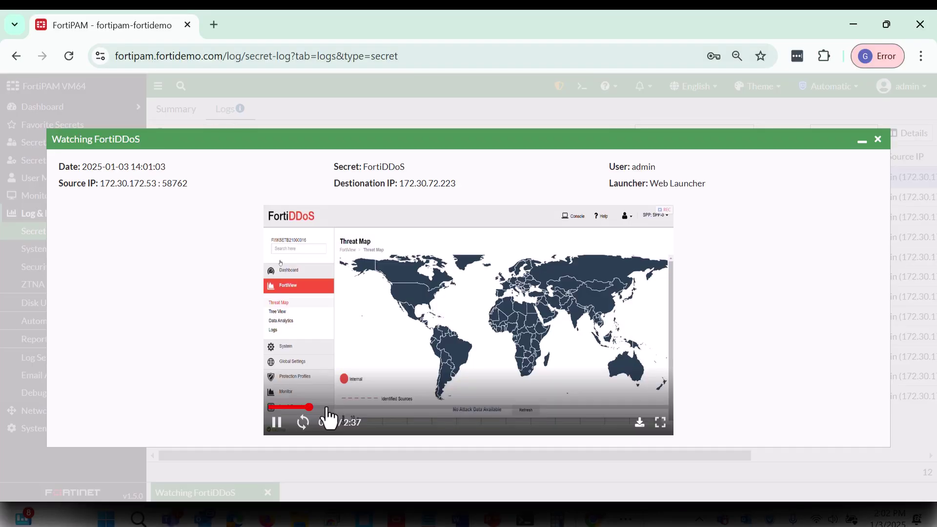
pyautogui.click(380, 407)
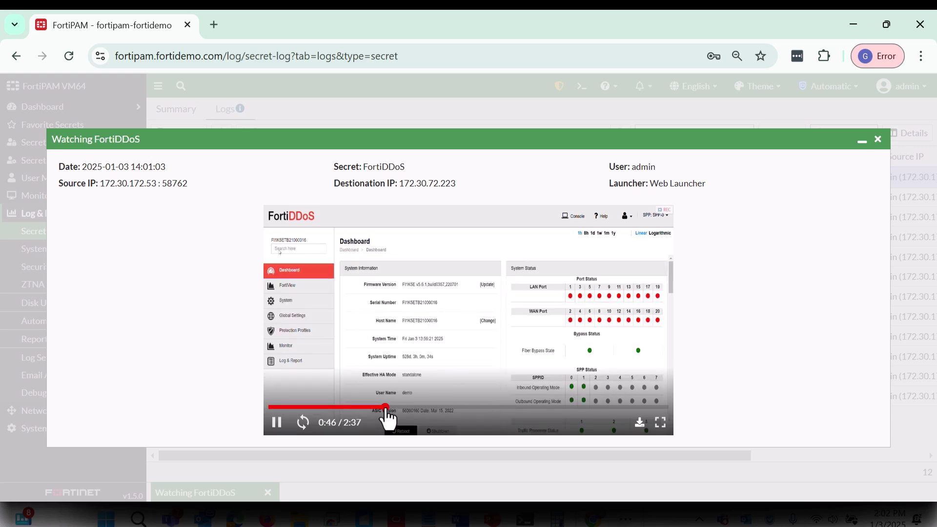